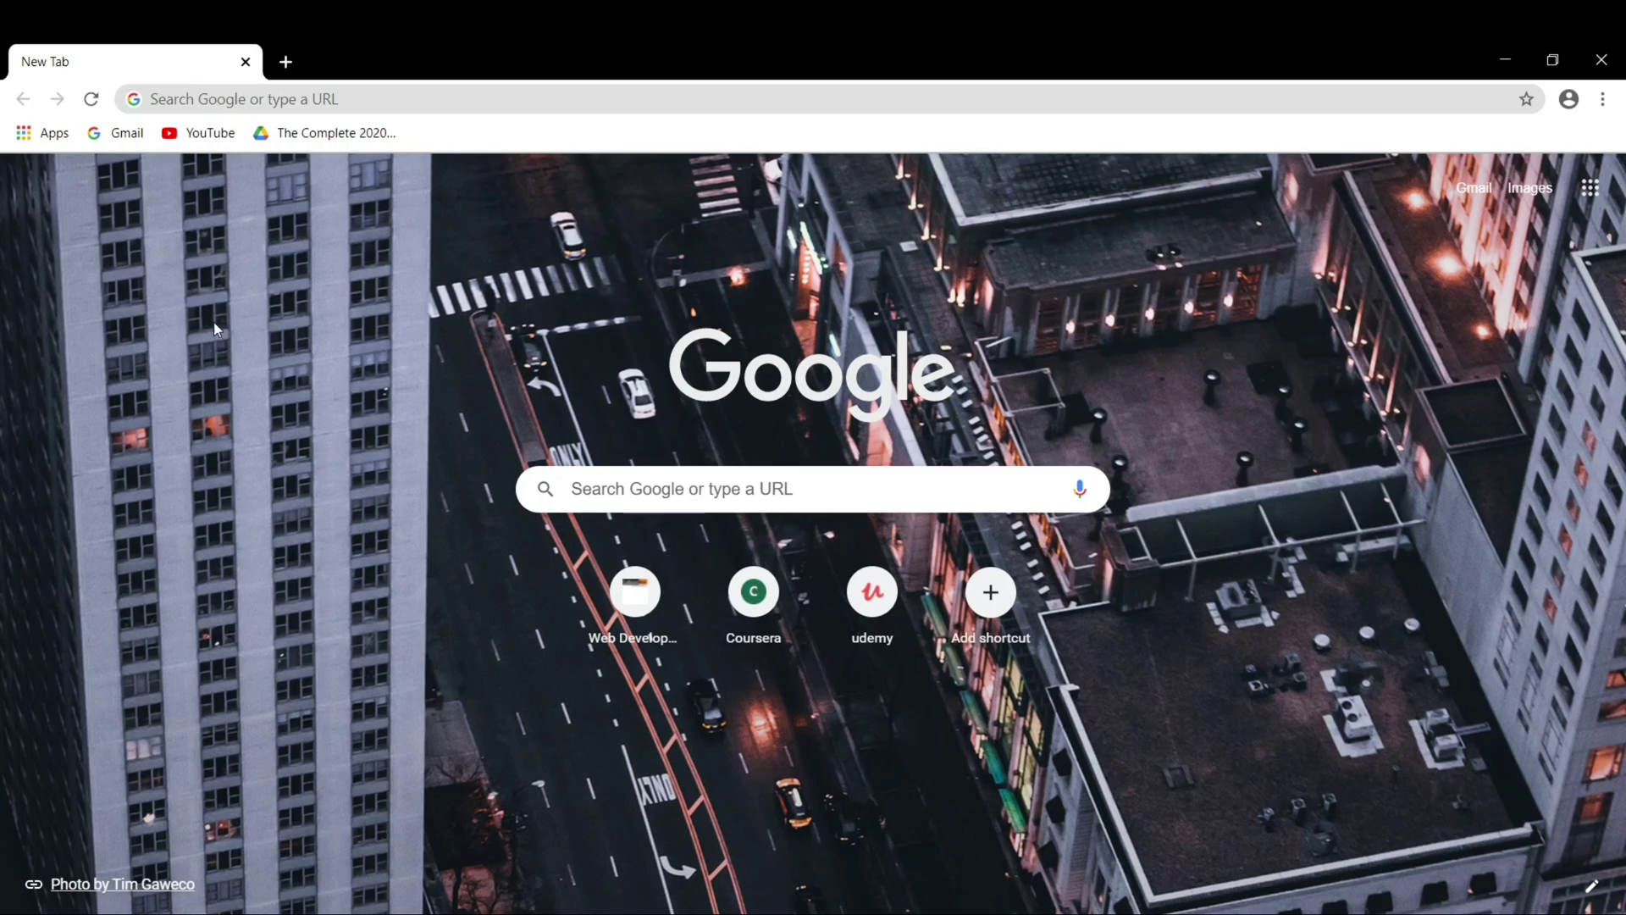
# - Search the web for "eclipse ide" and open the Eclipse desktop & web IDEs page on eclipse.org
pyautogui.click(207, 98)
pyautogui.write('ec')
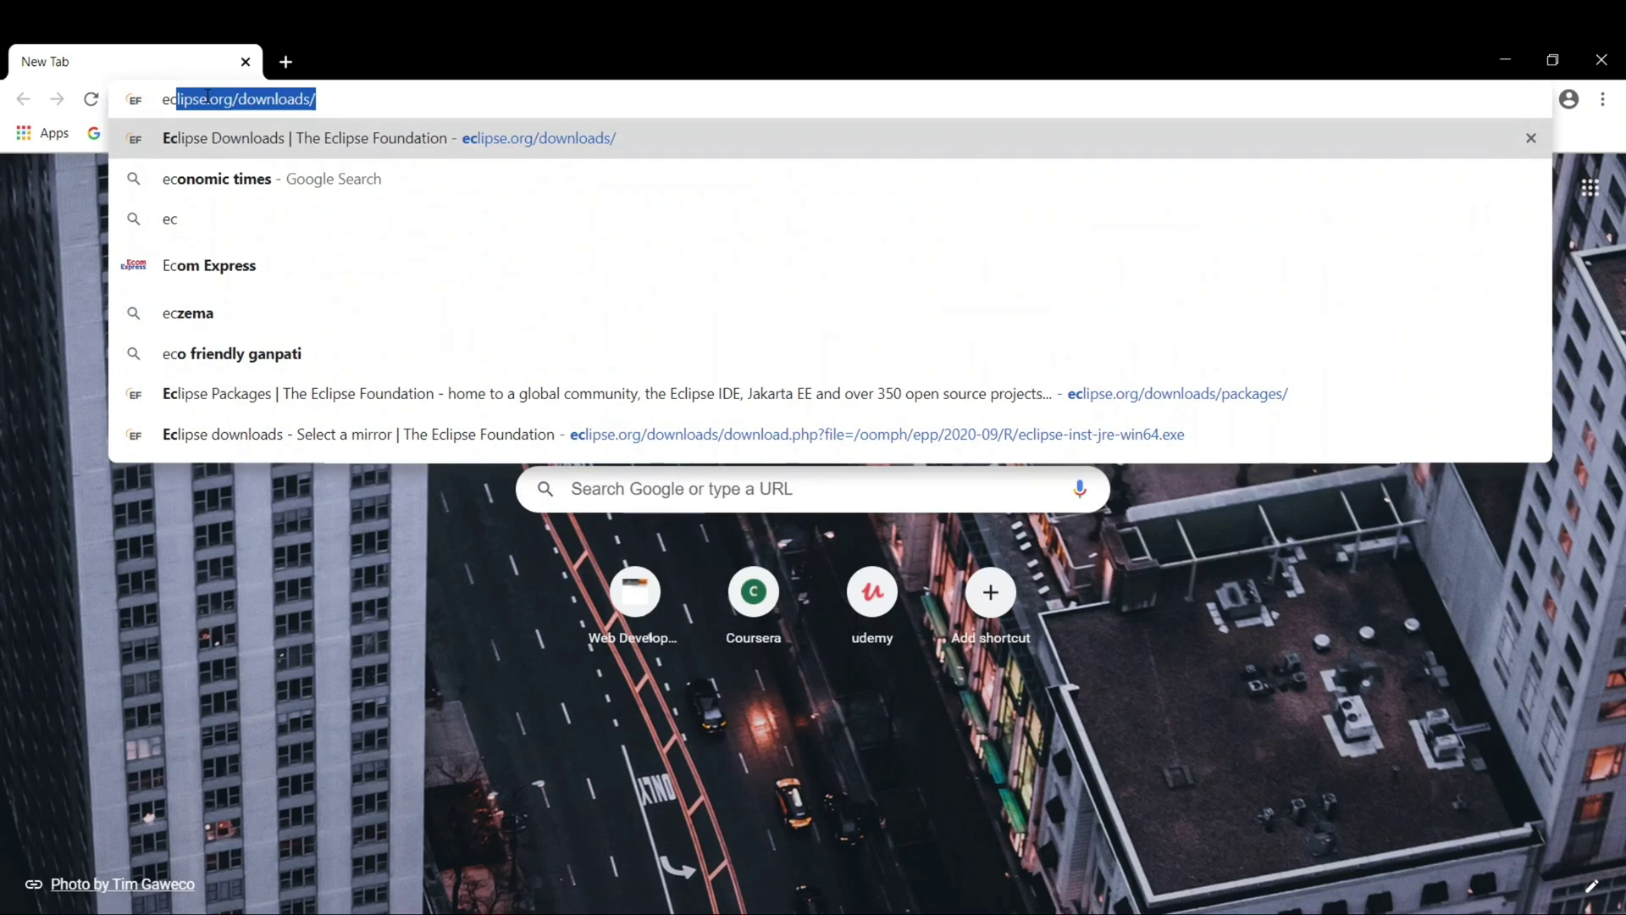
pyautogui.write('lipse ide')
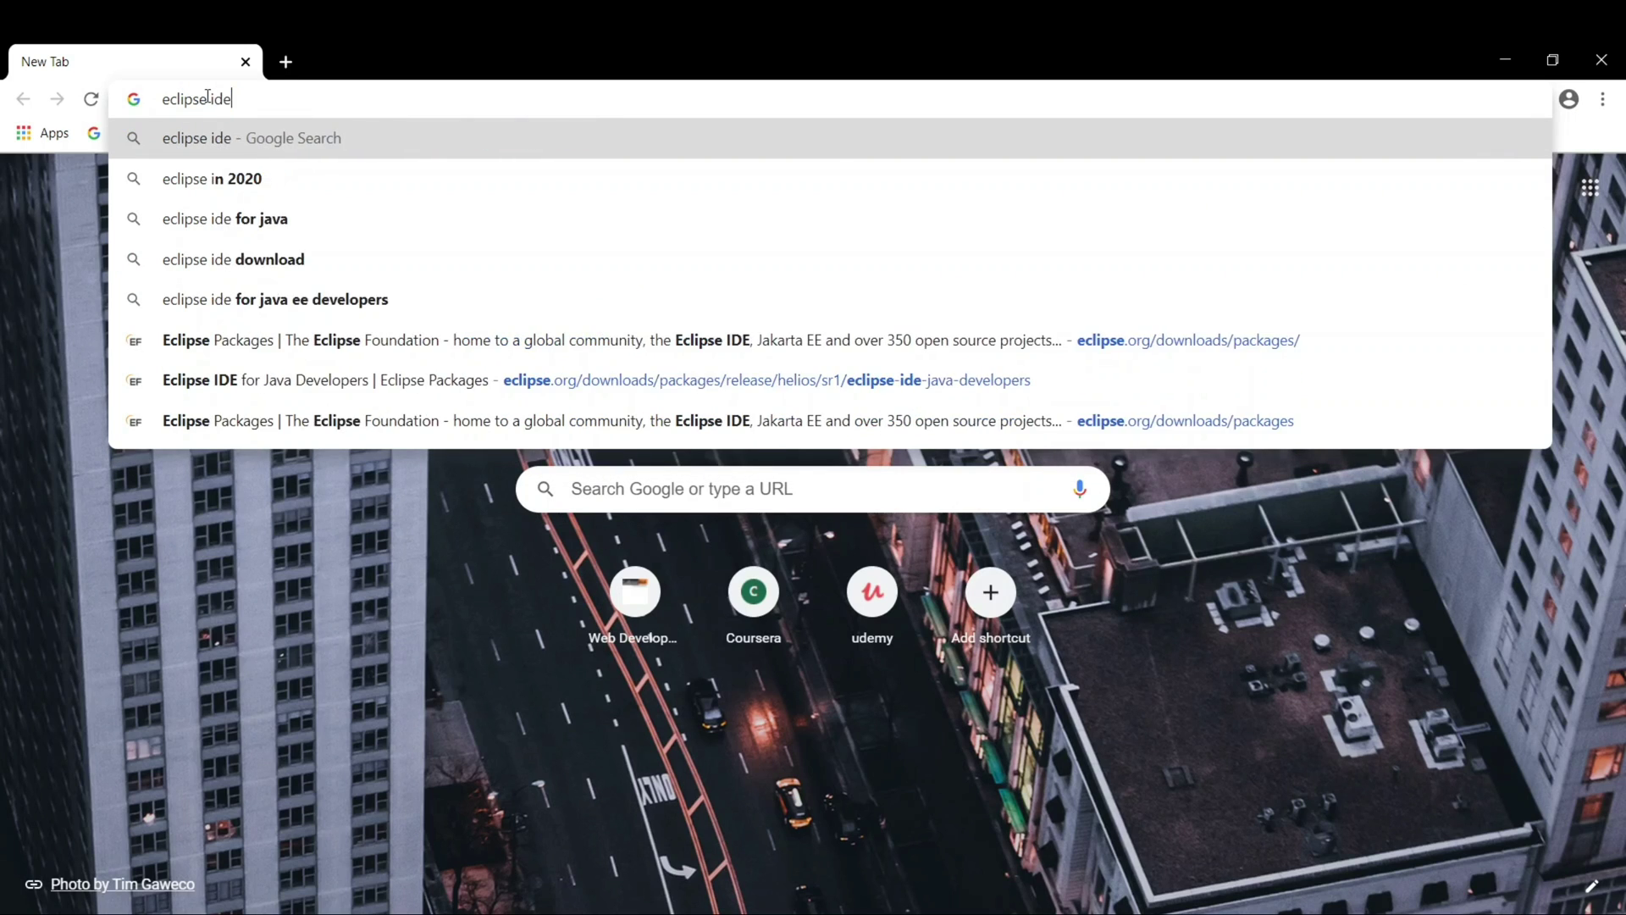
pyautogui.press('Return')
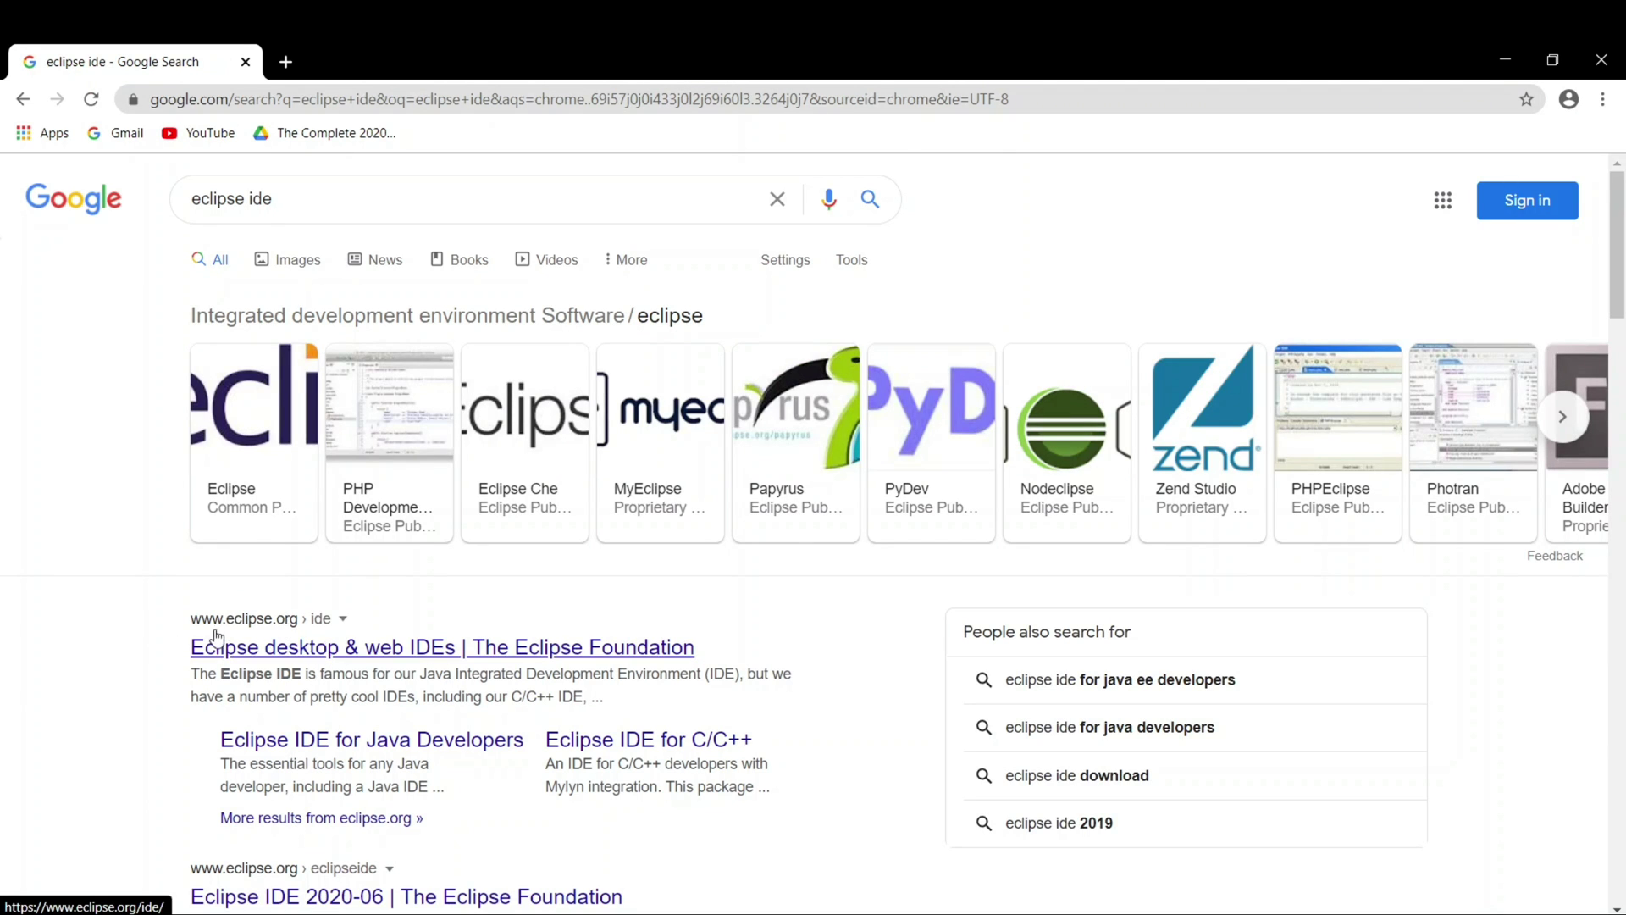
pyautogui.click(426, 661)
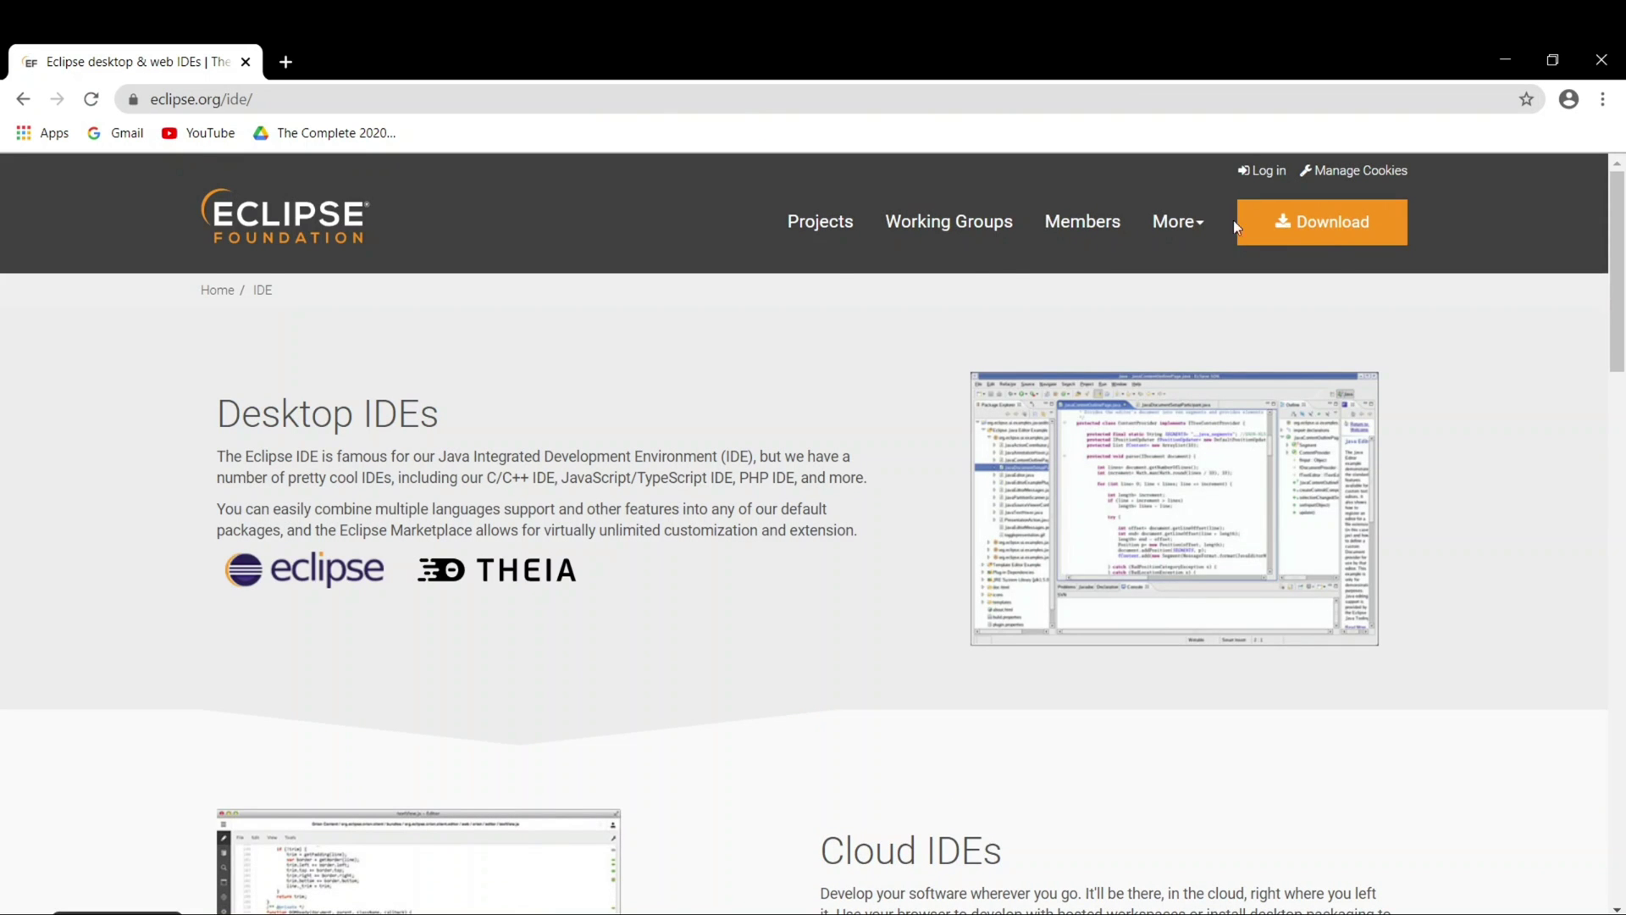
# - Go to the Eclipse downloads page and follow the download offer for Eclipse IDE 2020-09 near the end of the page
pyautogui.click(1400, 222)
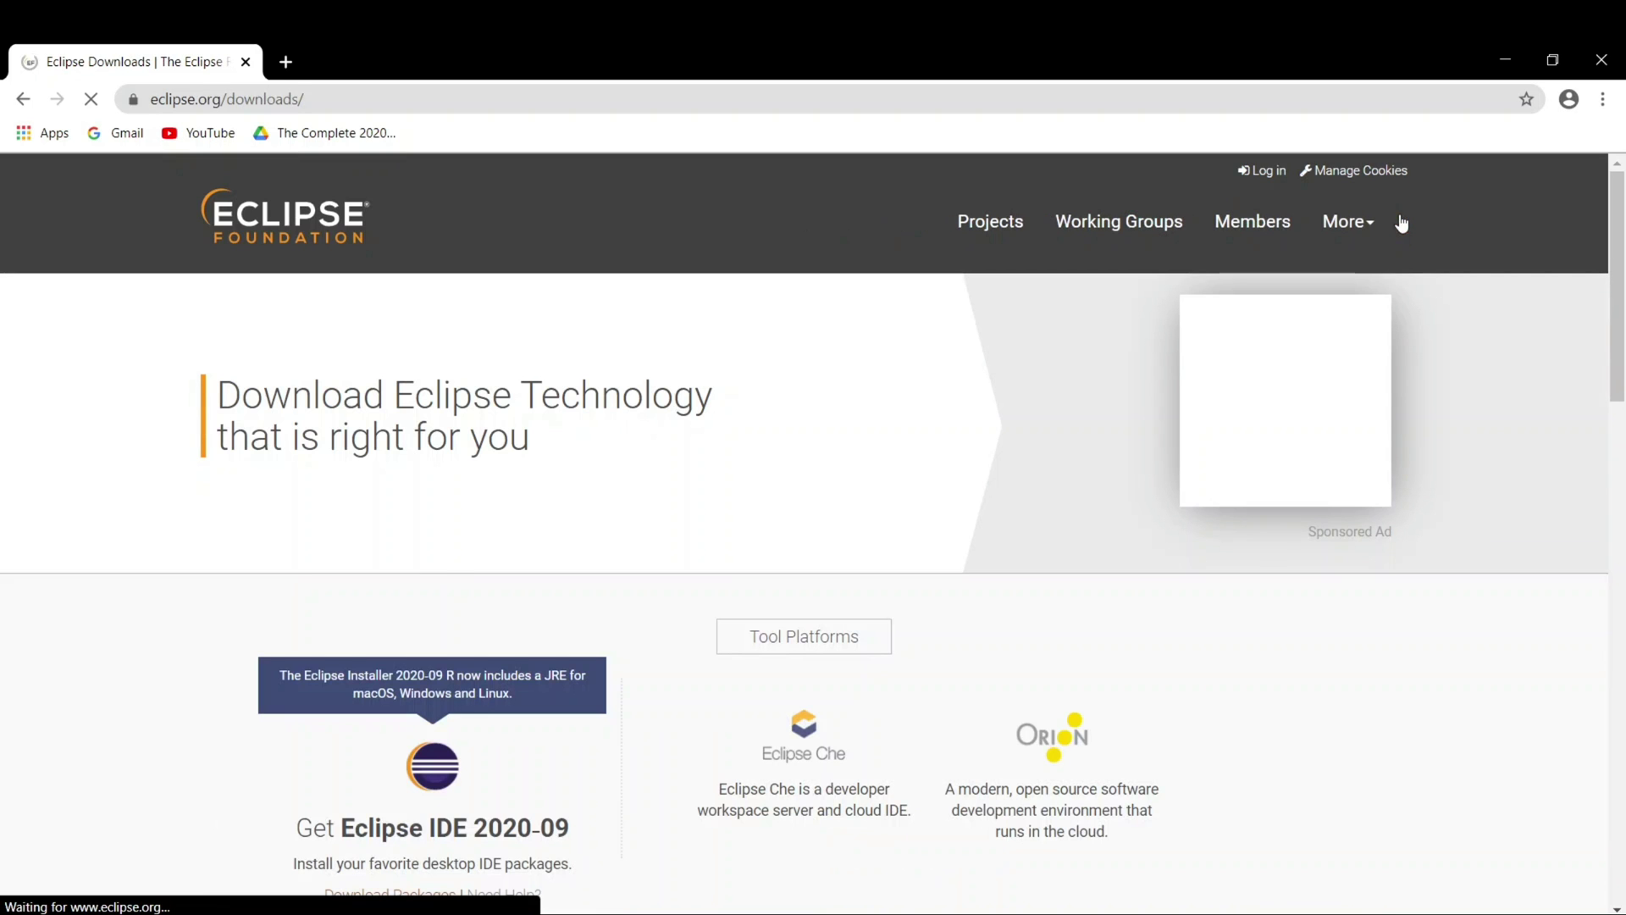
pyautogui.moveTo(1624, 206); pyautogui.dragTo(1592, 584)
pyautogui.scroll(-5, 1593, 584)
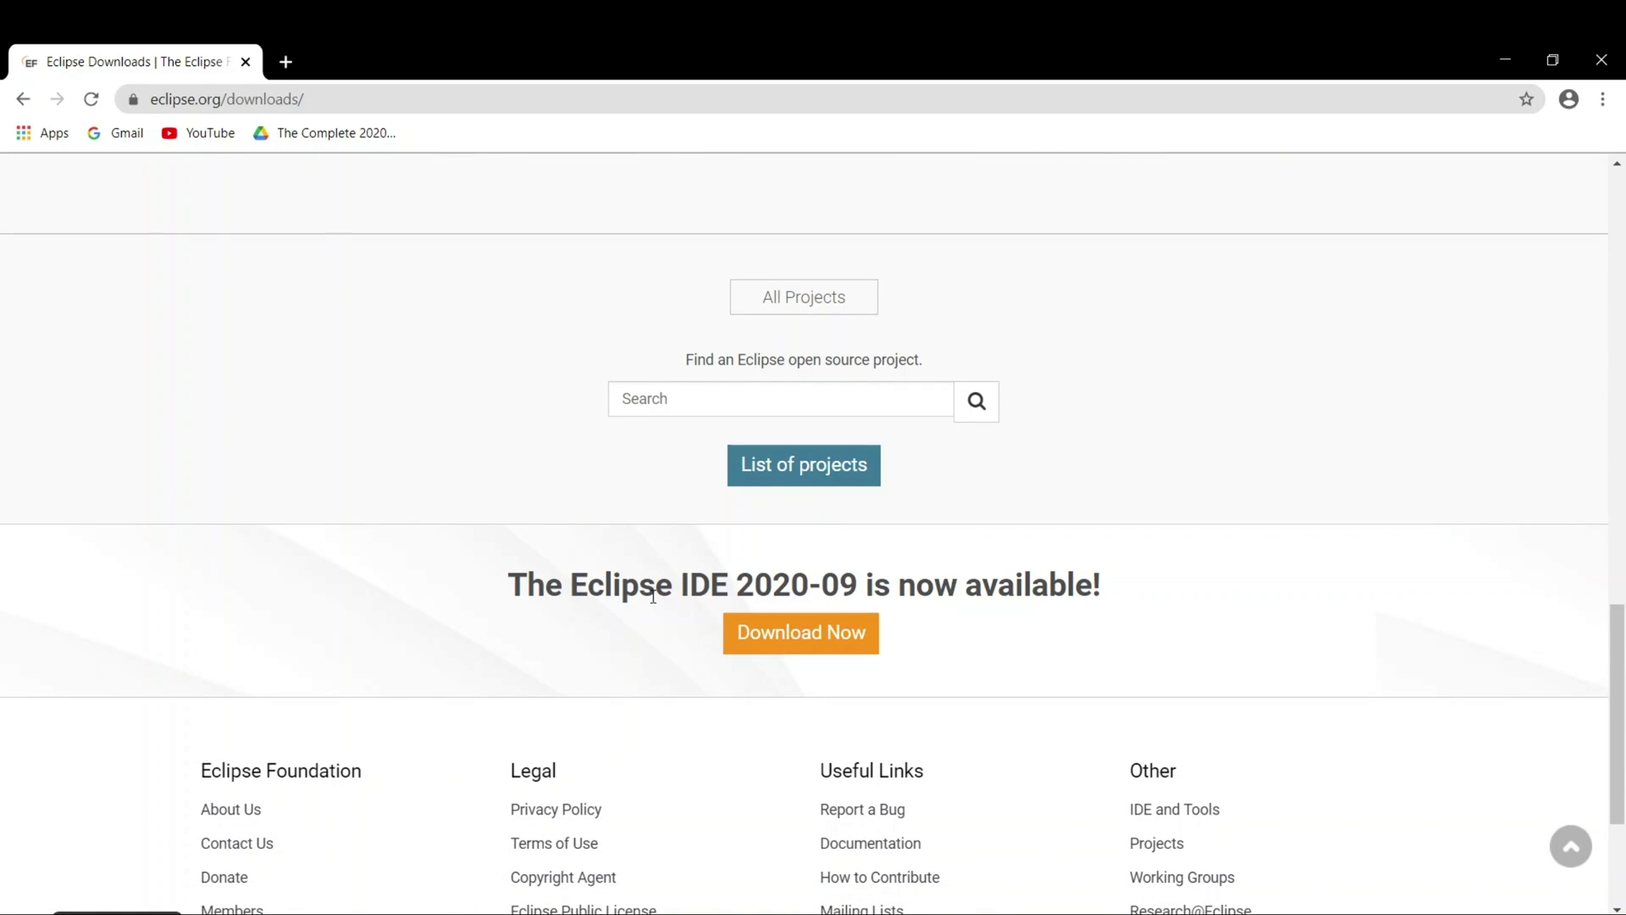
pyautogui.moveTo(510, 593); pyautogui.dragTo(1079, 595)
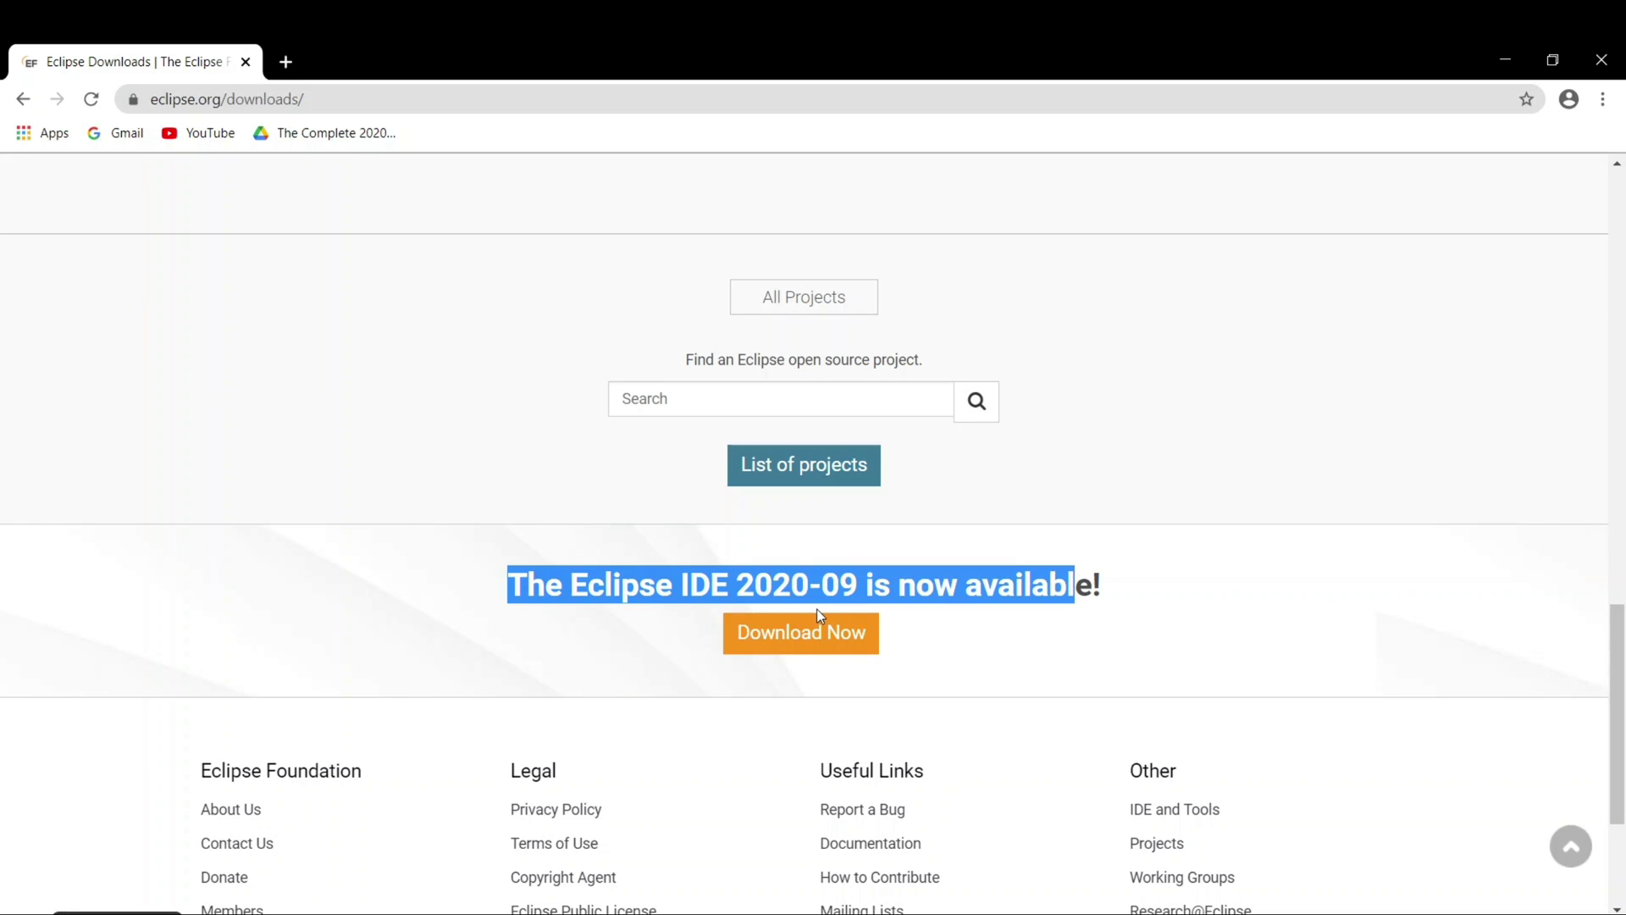
pyautogui.click(797, 649)
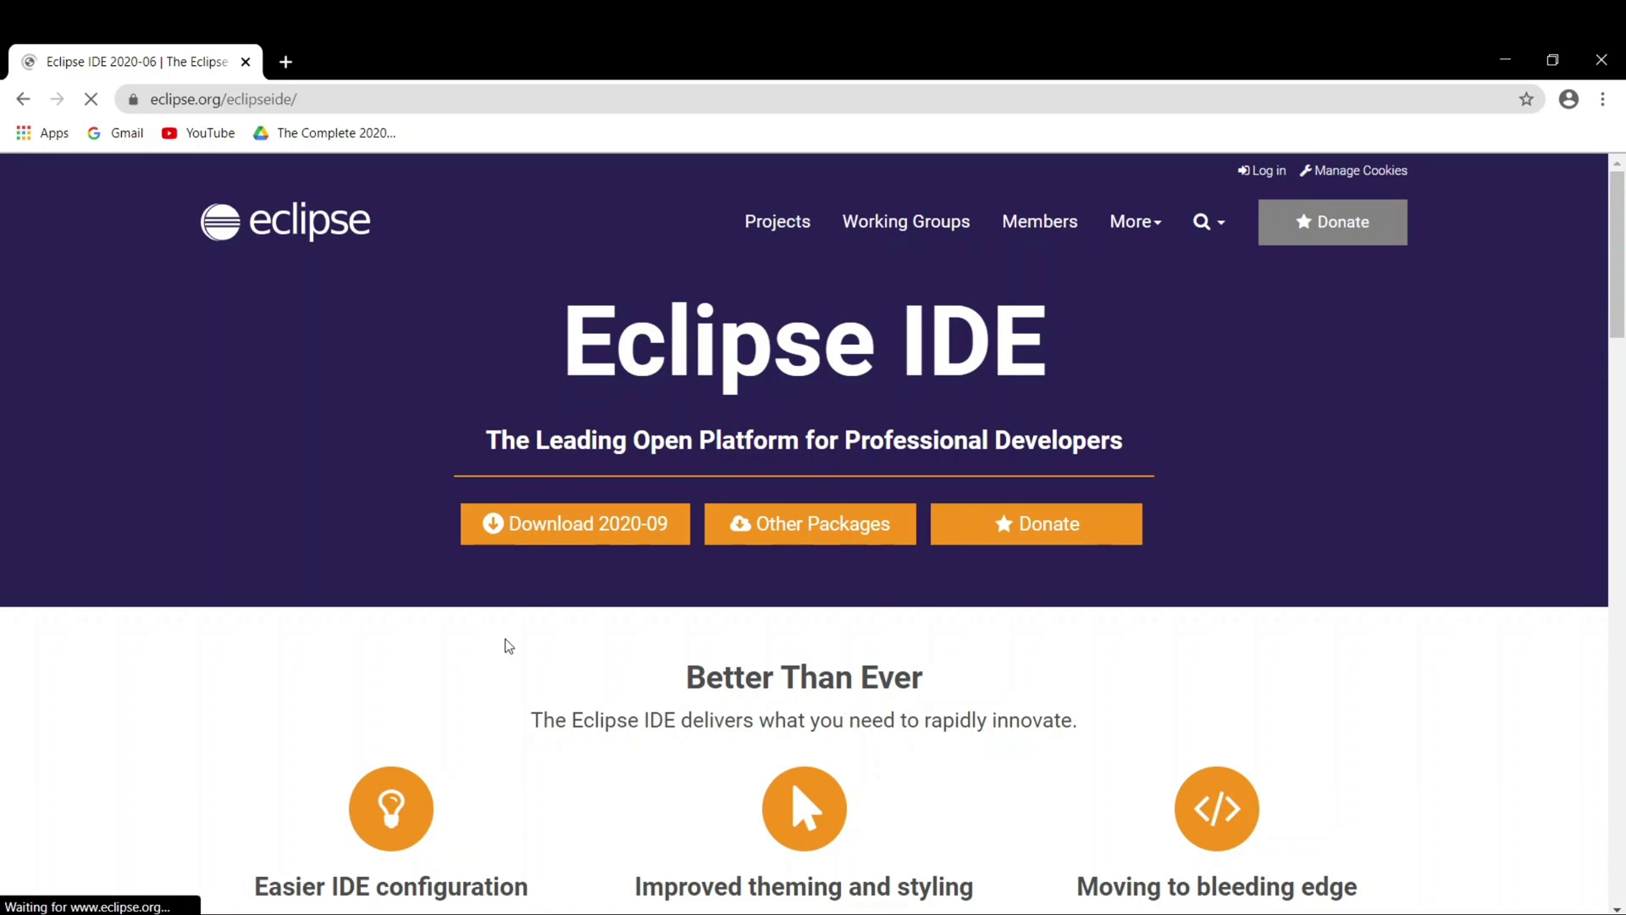
# - Choose the 2020-09 download on the Eclipse IDE page and open its list of download packages
pyautogui.moveTo(1618, 288); pyautogui.dragTo(1623, 220)
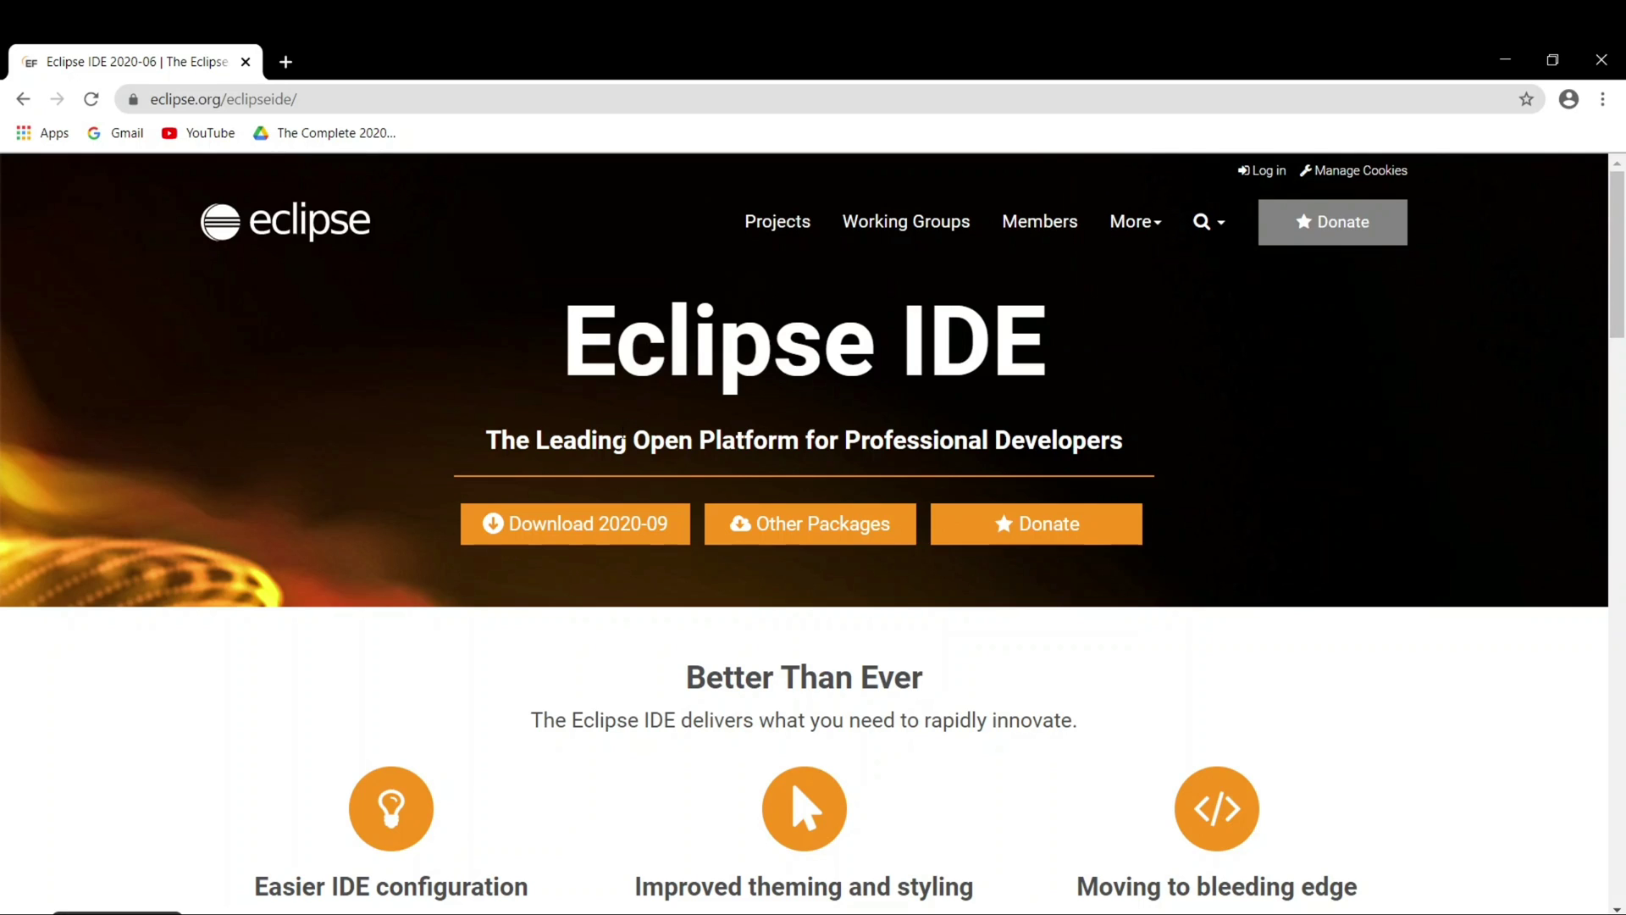
pyautogui.click(551, 511)
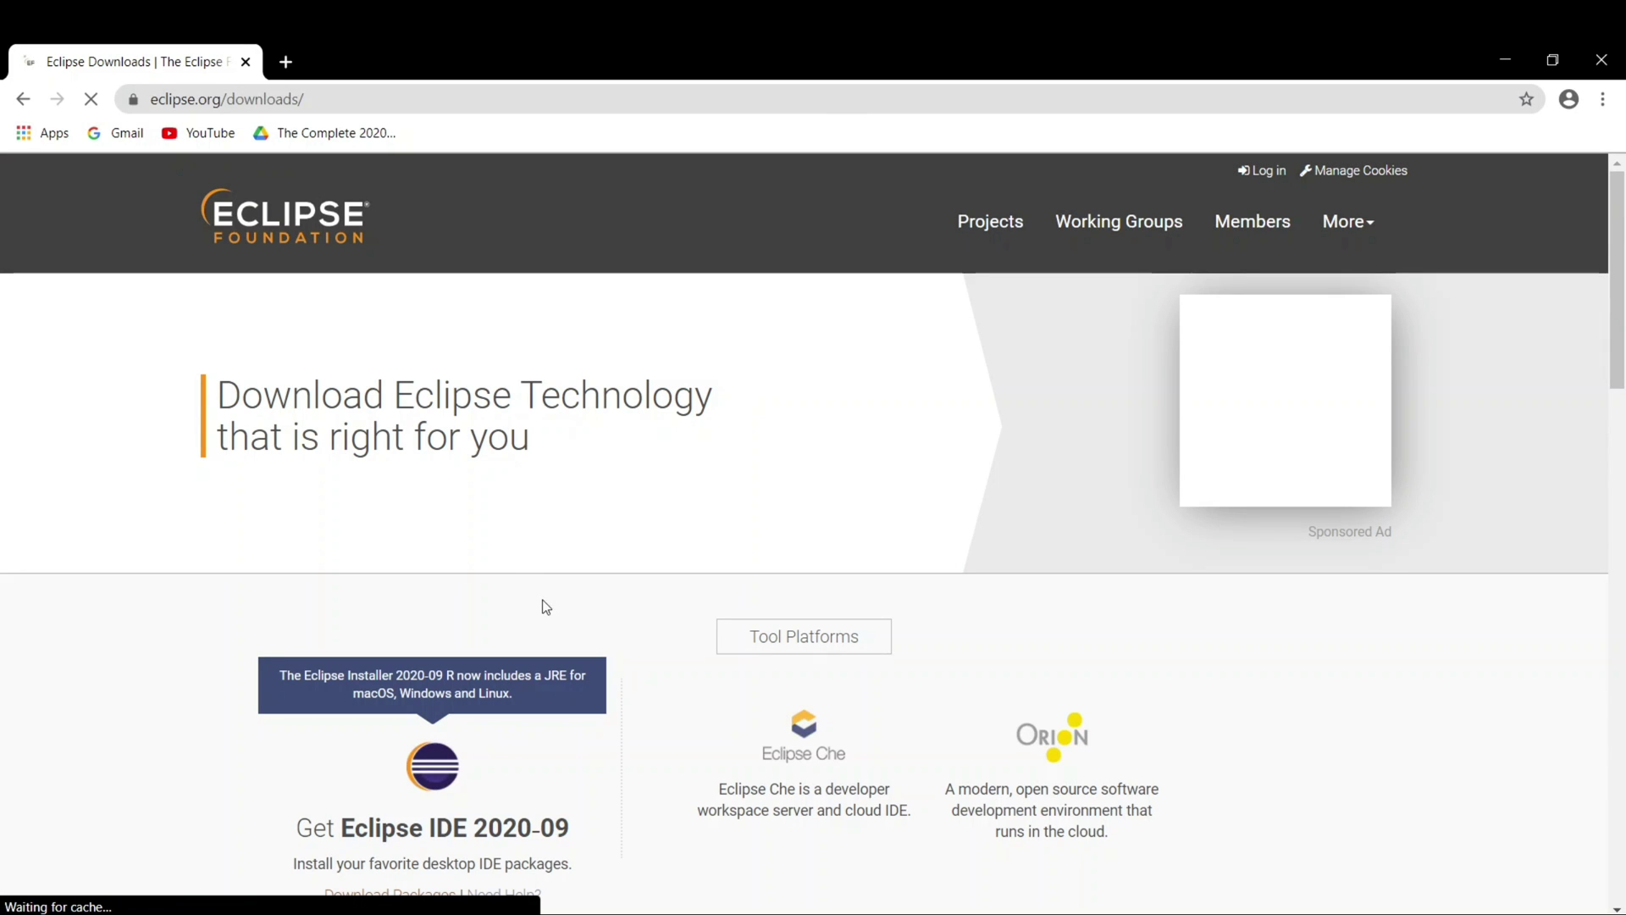
pyautogui.scroll(-4, 875, 497)
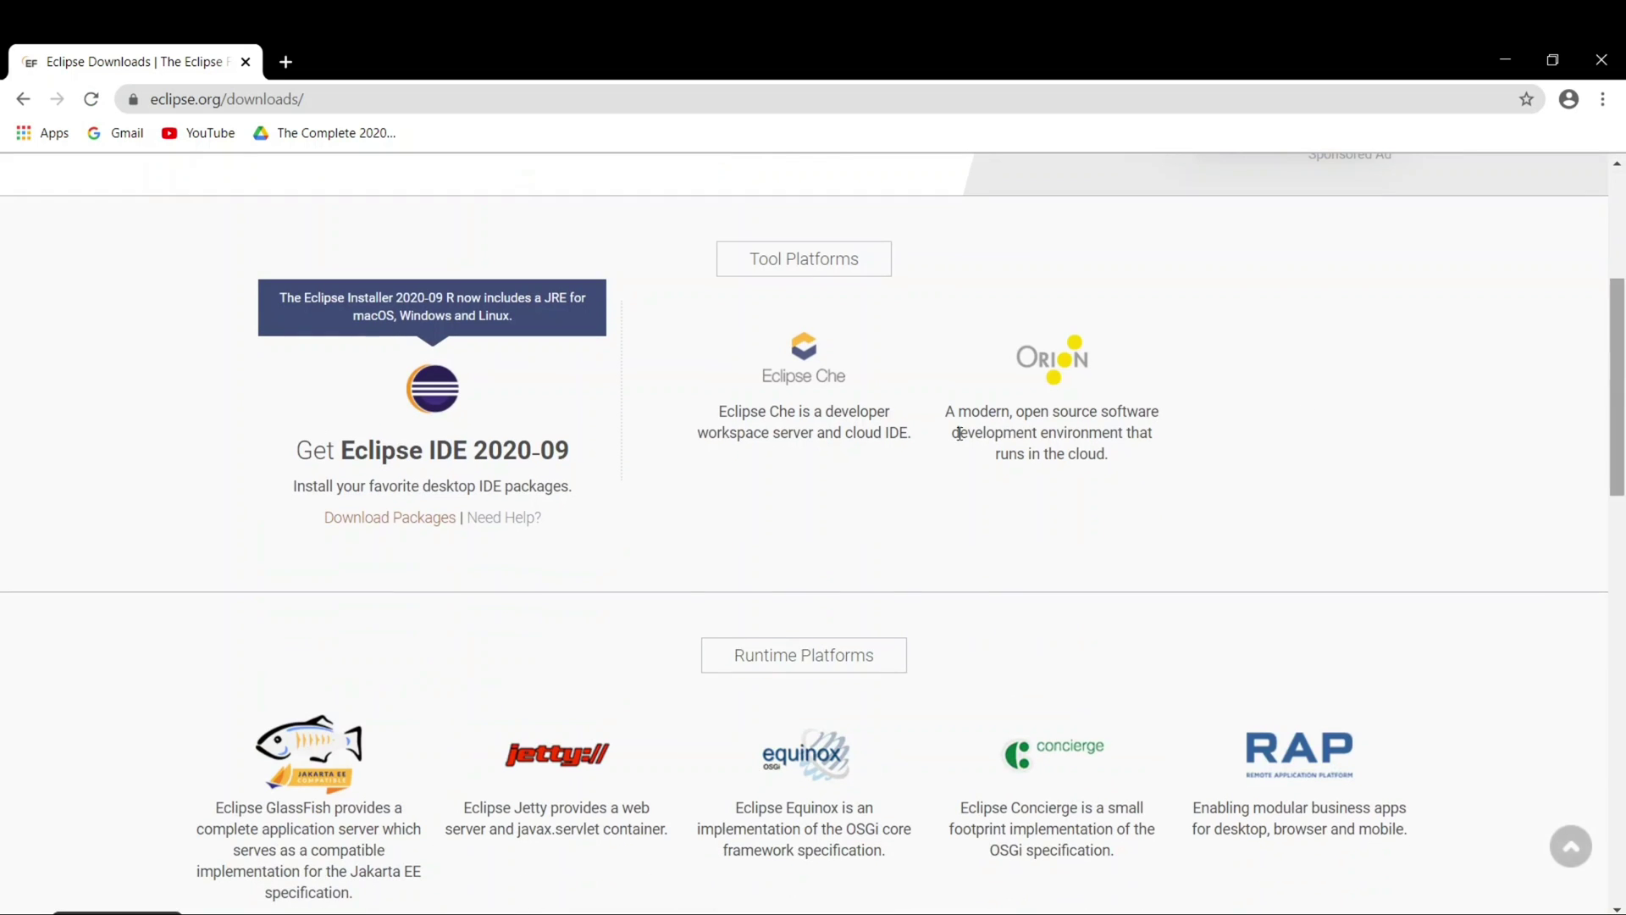
pyautogui.click(381, 527)
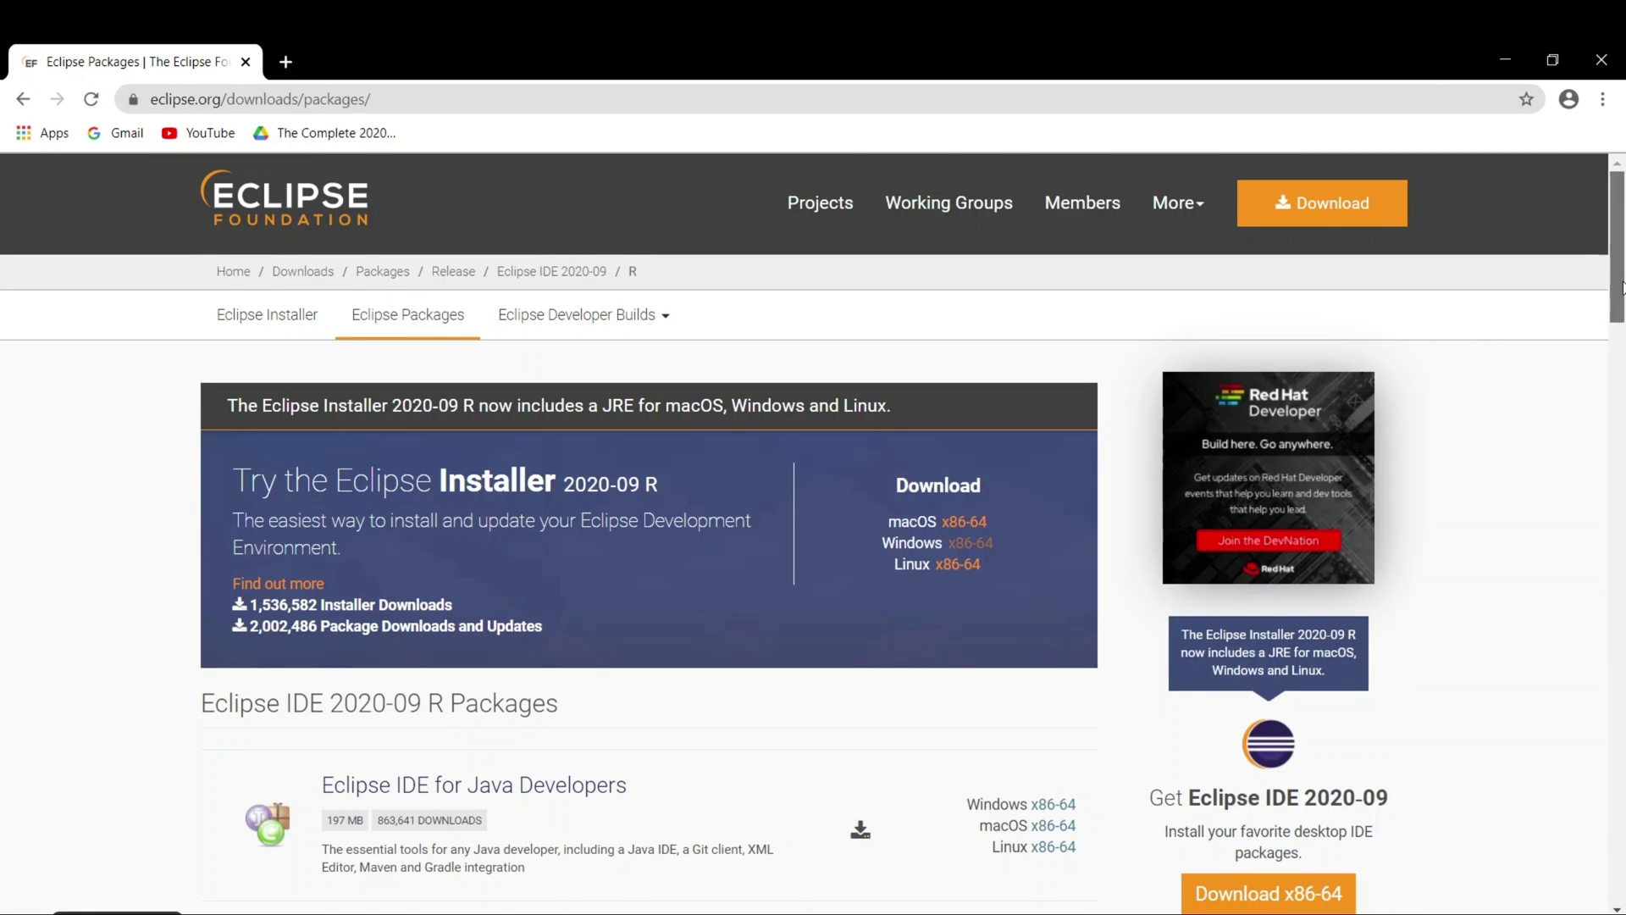
# - Start downloading the x86-64 Eclipse installer, eclipse-inst-jre-win64.exe, from the suggested mirror
pyautogui.moveTo(1621, 286); pyautogui.dragTo(1621, 332)
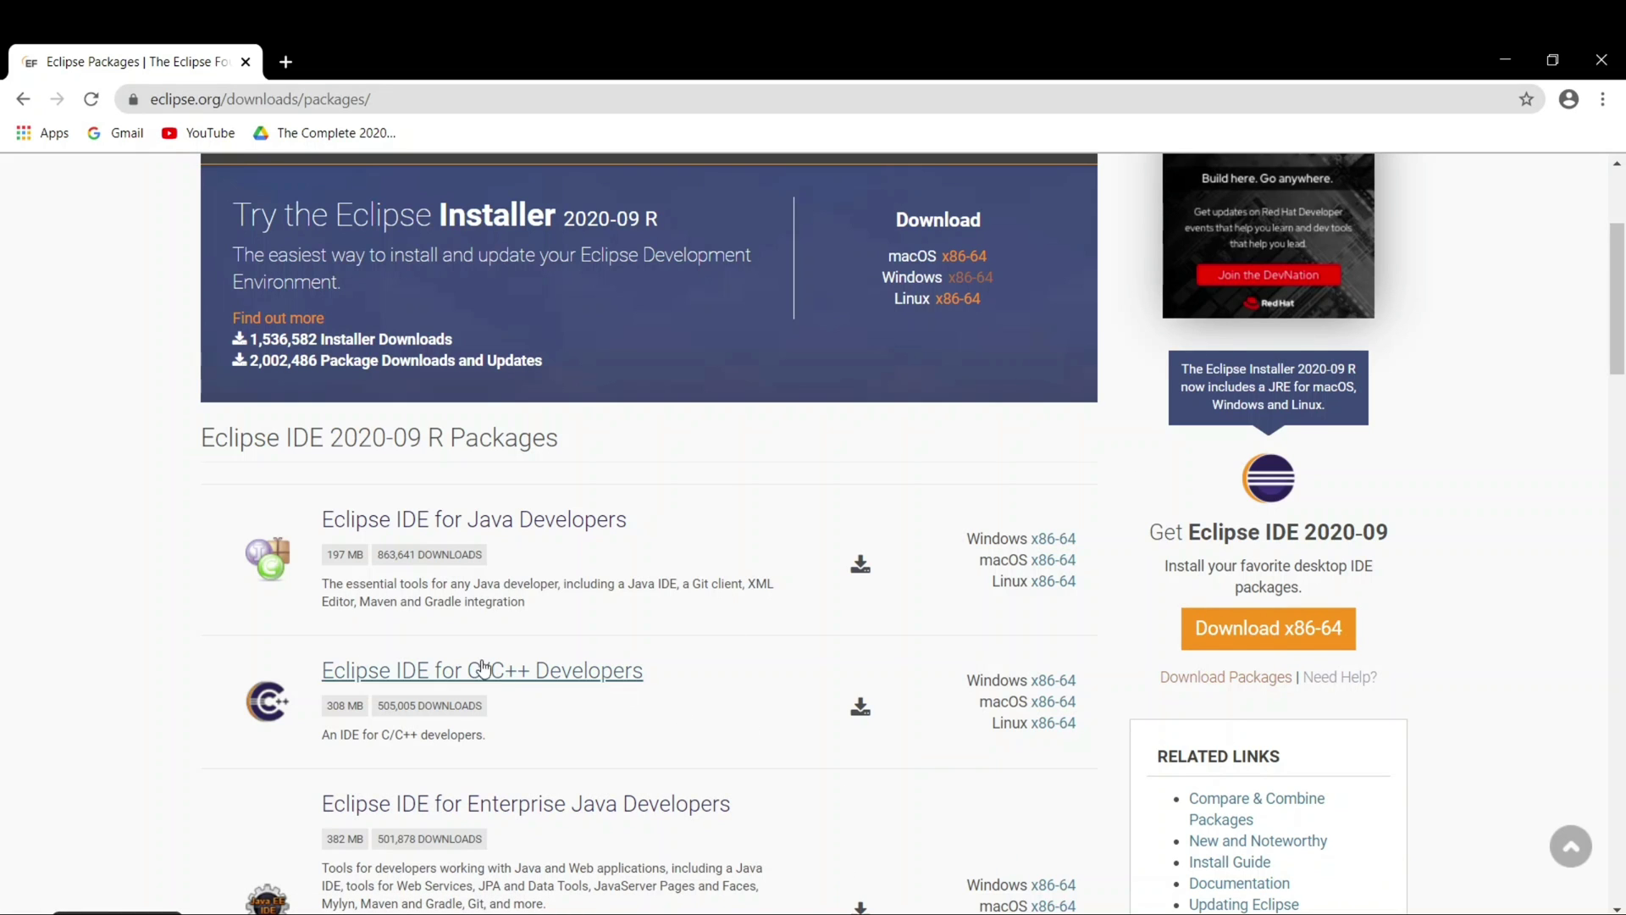
pyautogui.click(1255, 627)
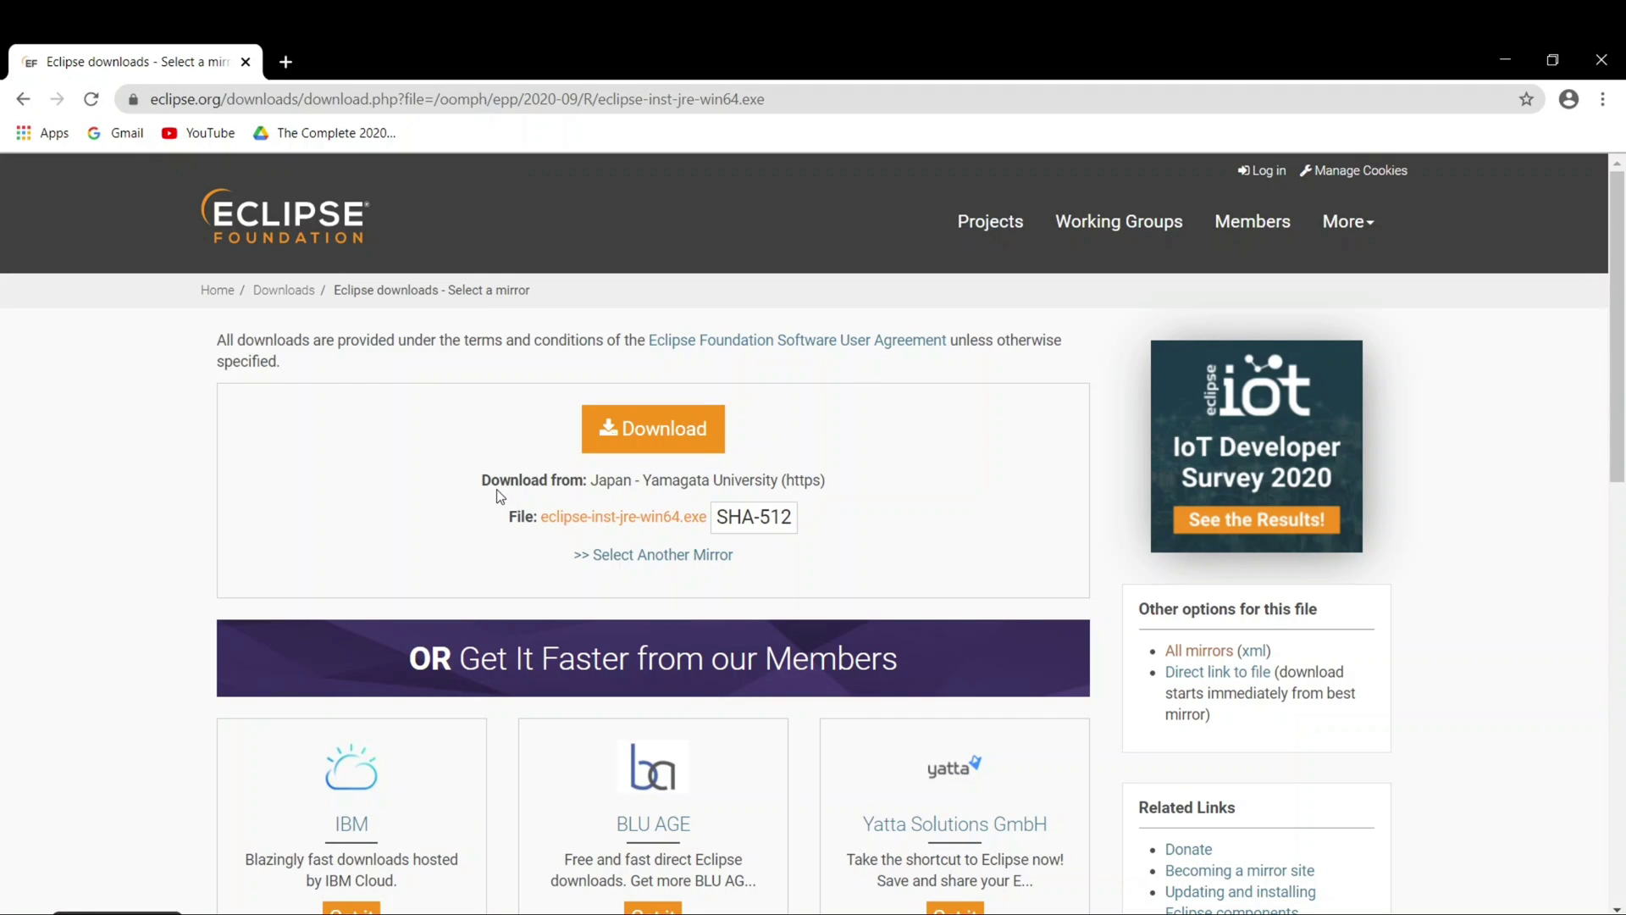
pyautogui.moveTo(500, 479); pyautogui.dragTo(772, 488)
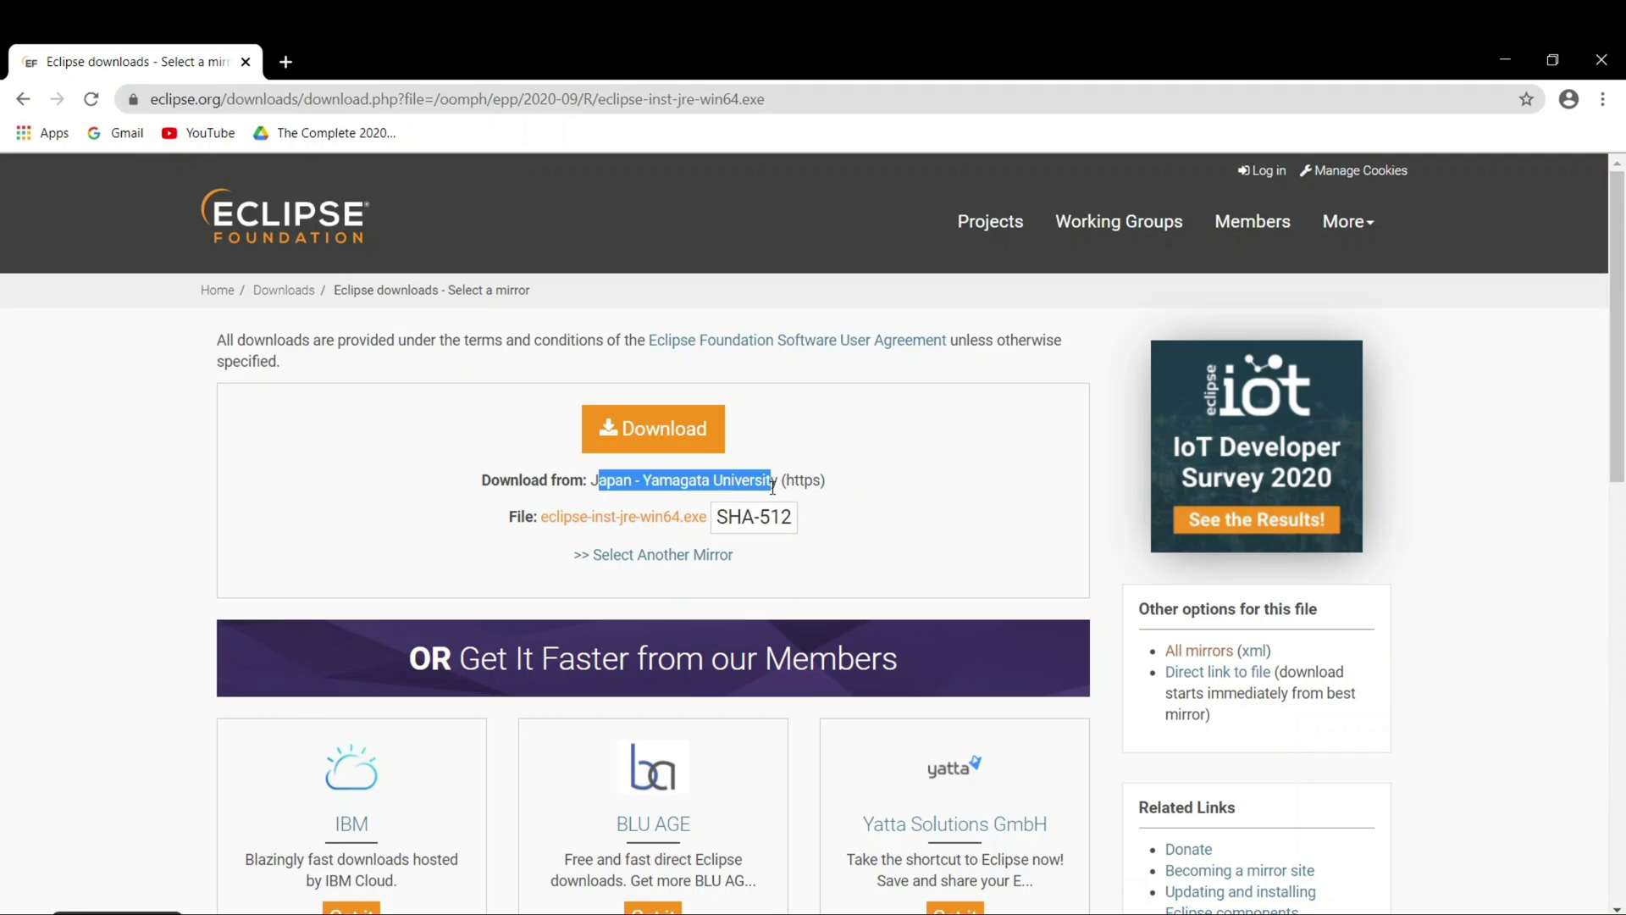
pyautogui.click(820, 503)
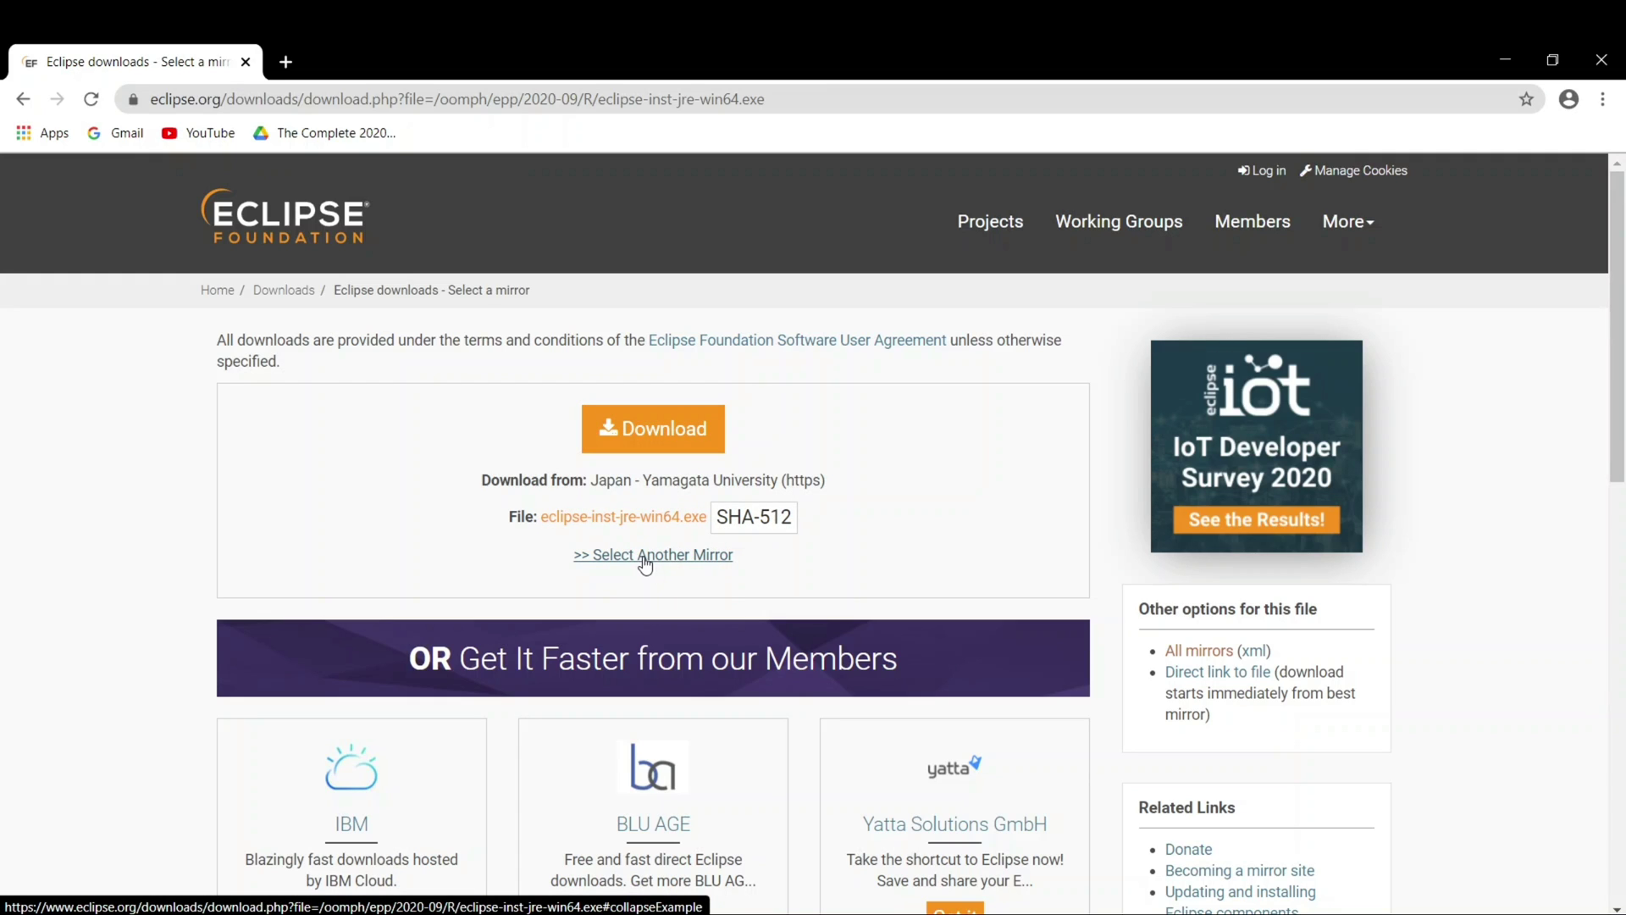
pyautogui.click(642, 420)
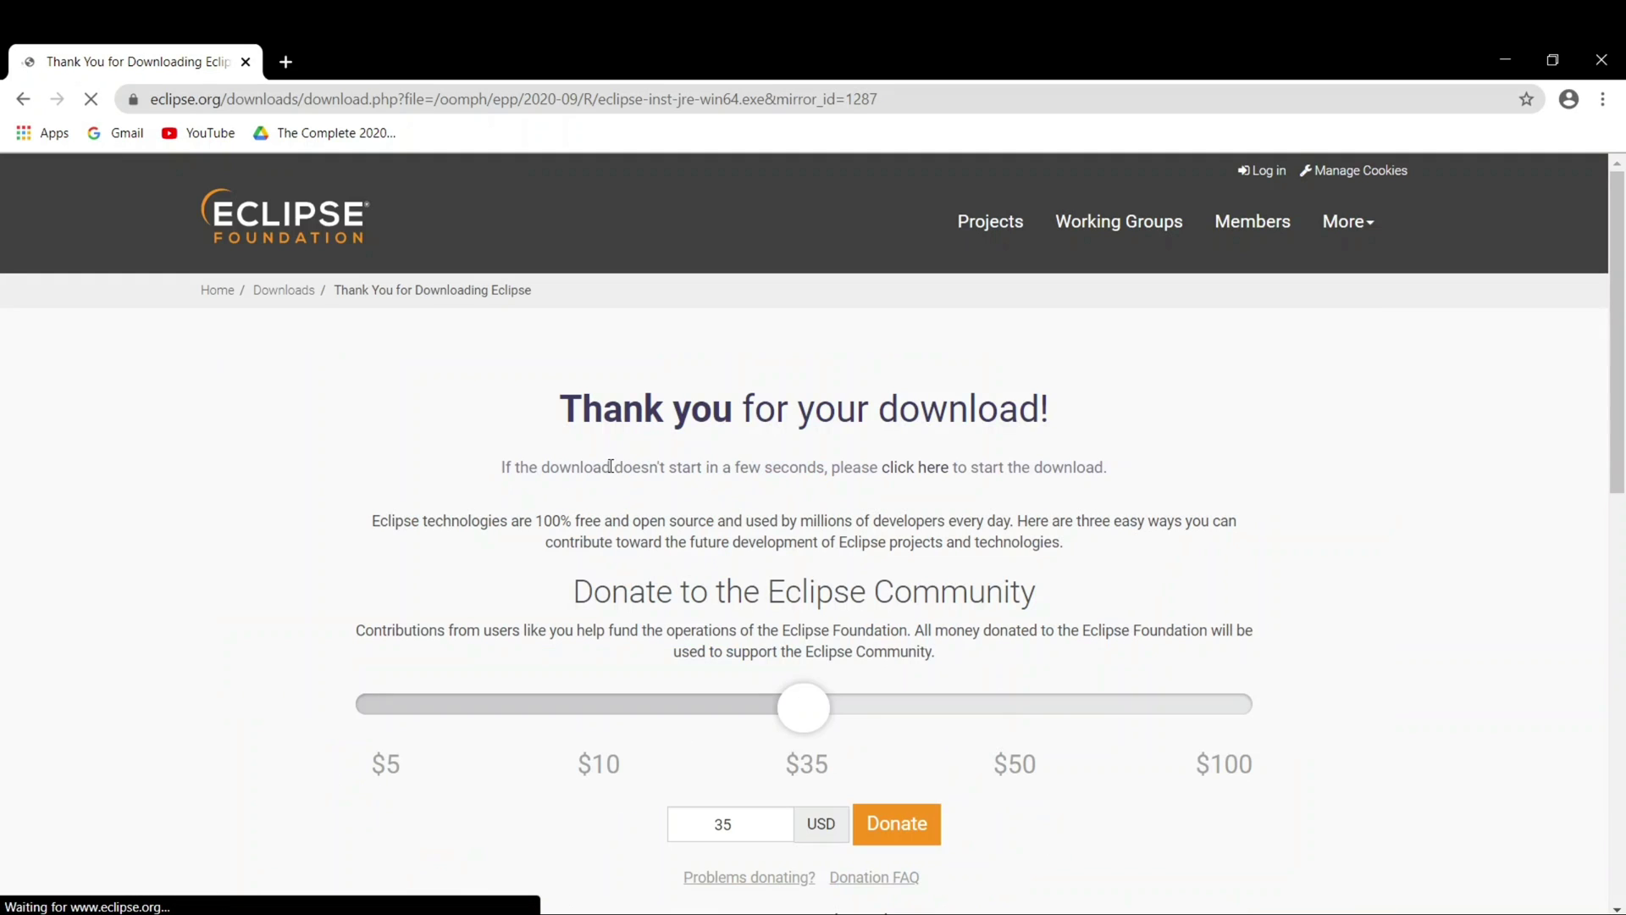
# - Cancel the running installer download, switch to the Downloads folder in File Explorer and run the existing eclipse-inst-jre-win64 application
pyautogui.moveTo(535, 409); pyautogui.dragTo(948, 410)
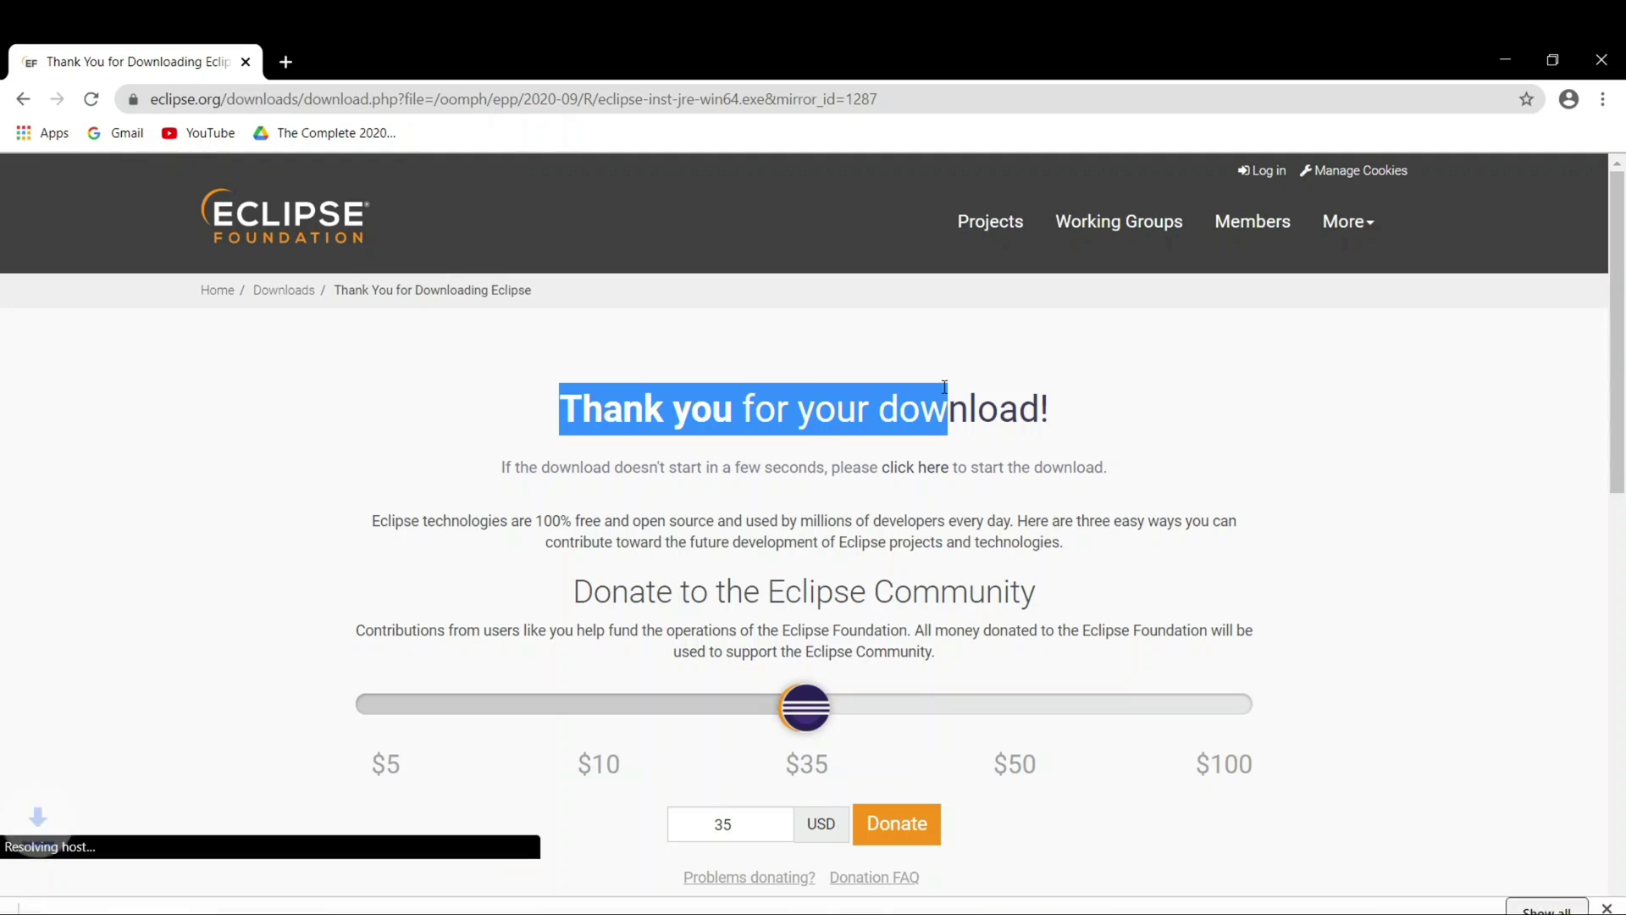
pyautogui.click(224, 890)
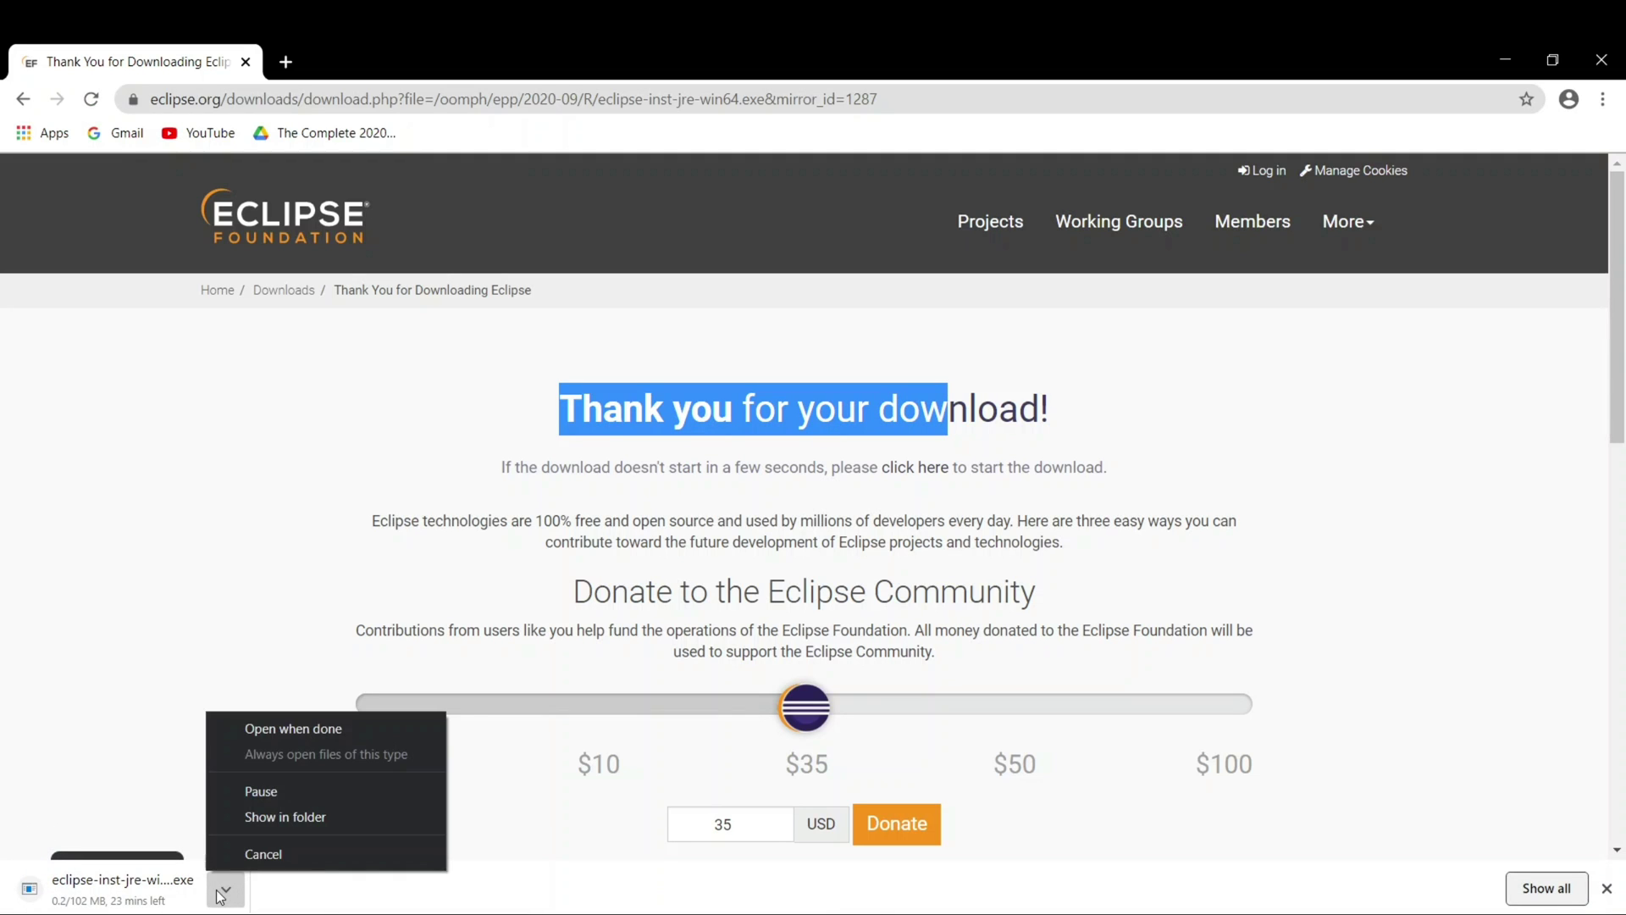
pyautogui.click(241, 854)
pyautogui.hotkey('alt', 'Tab')
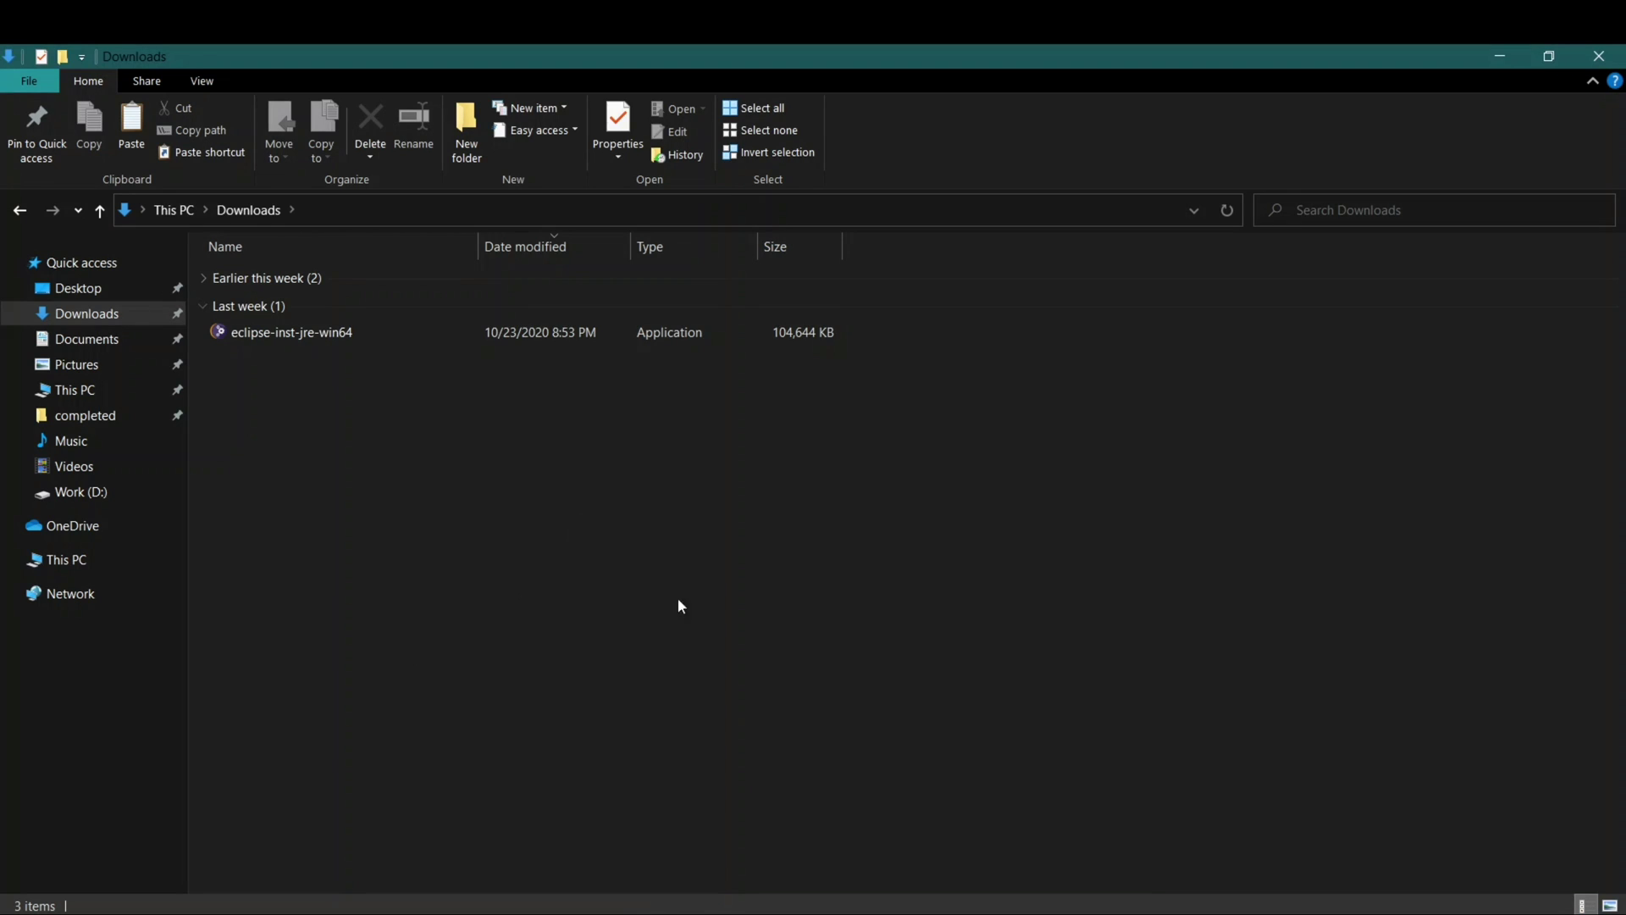
pyautogui.click(459, 338)
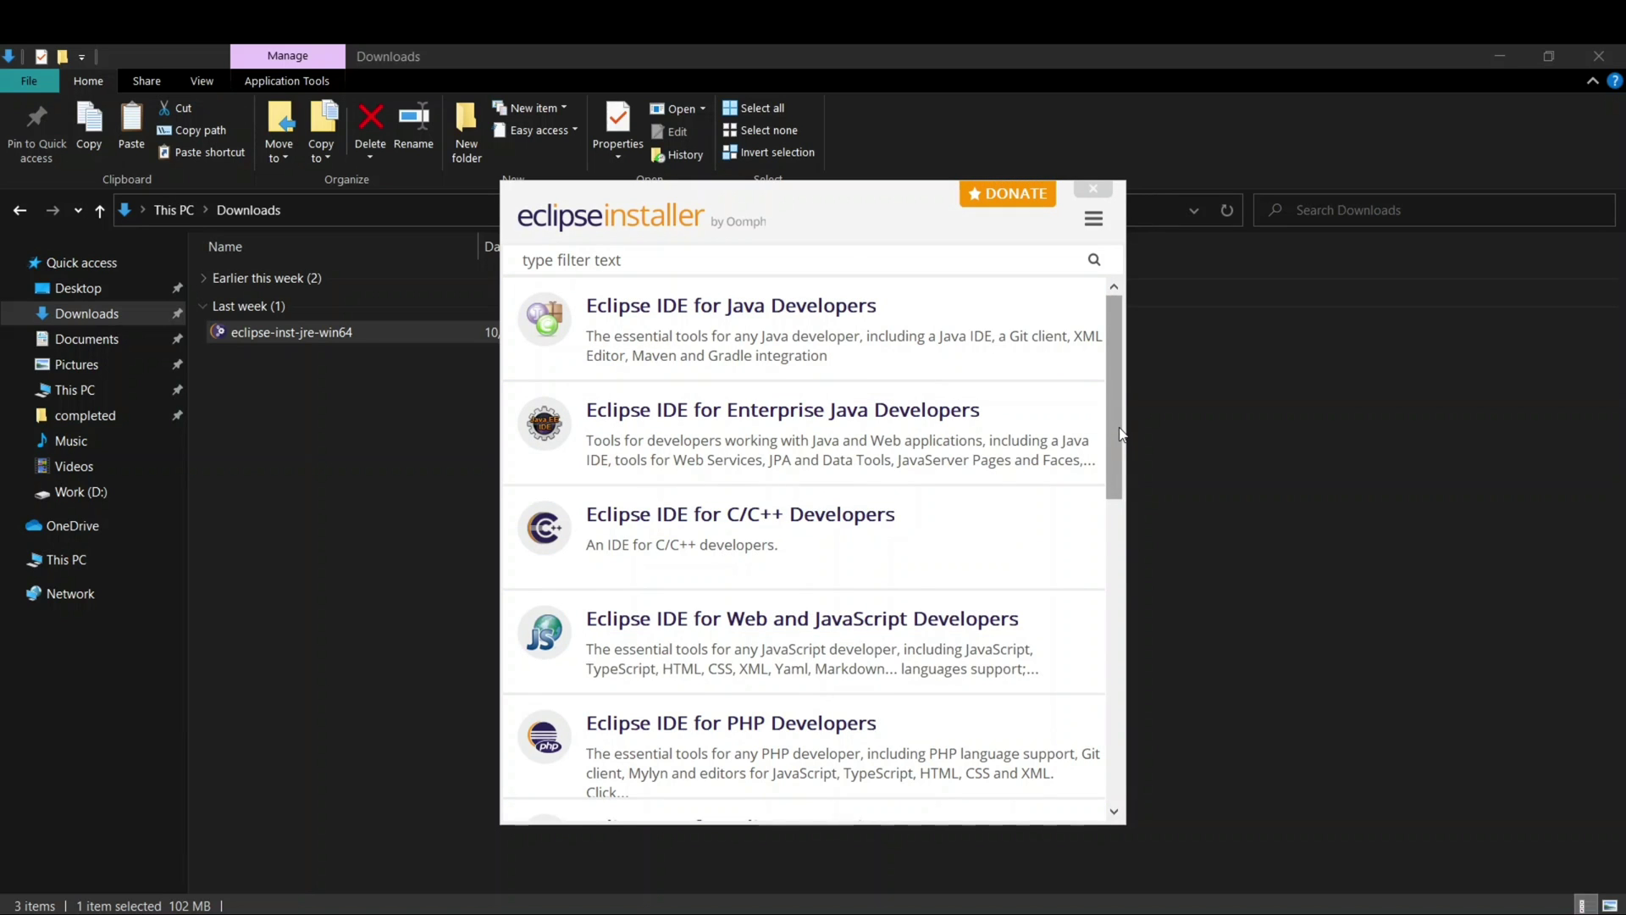
# - Install Eclipse IDE for Java Developers with the preset folder, start menu entry and desktop shortcut, accepting the Eclipse Foundation Software User Agreement
pyautogui.moveTo(1120, 434); pyautogui.dragTo(1131, 369)
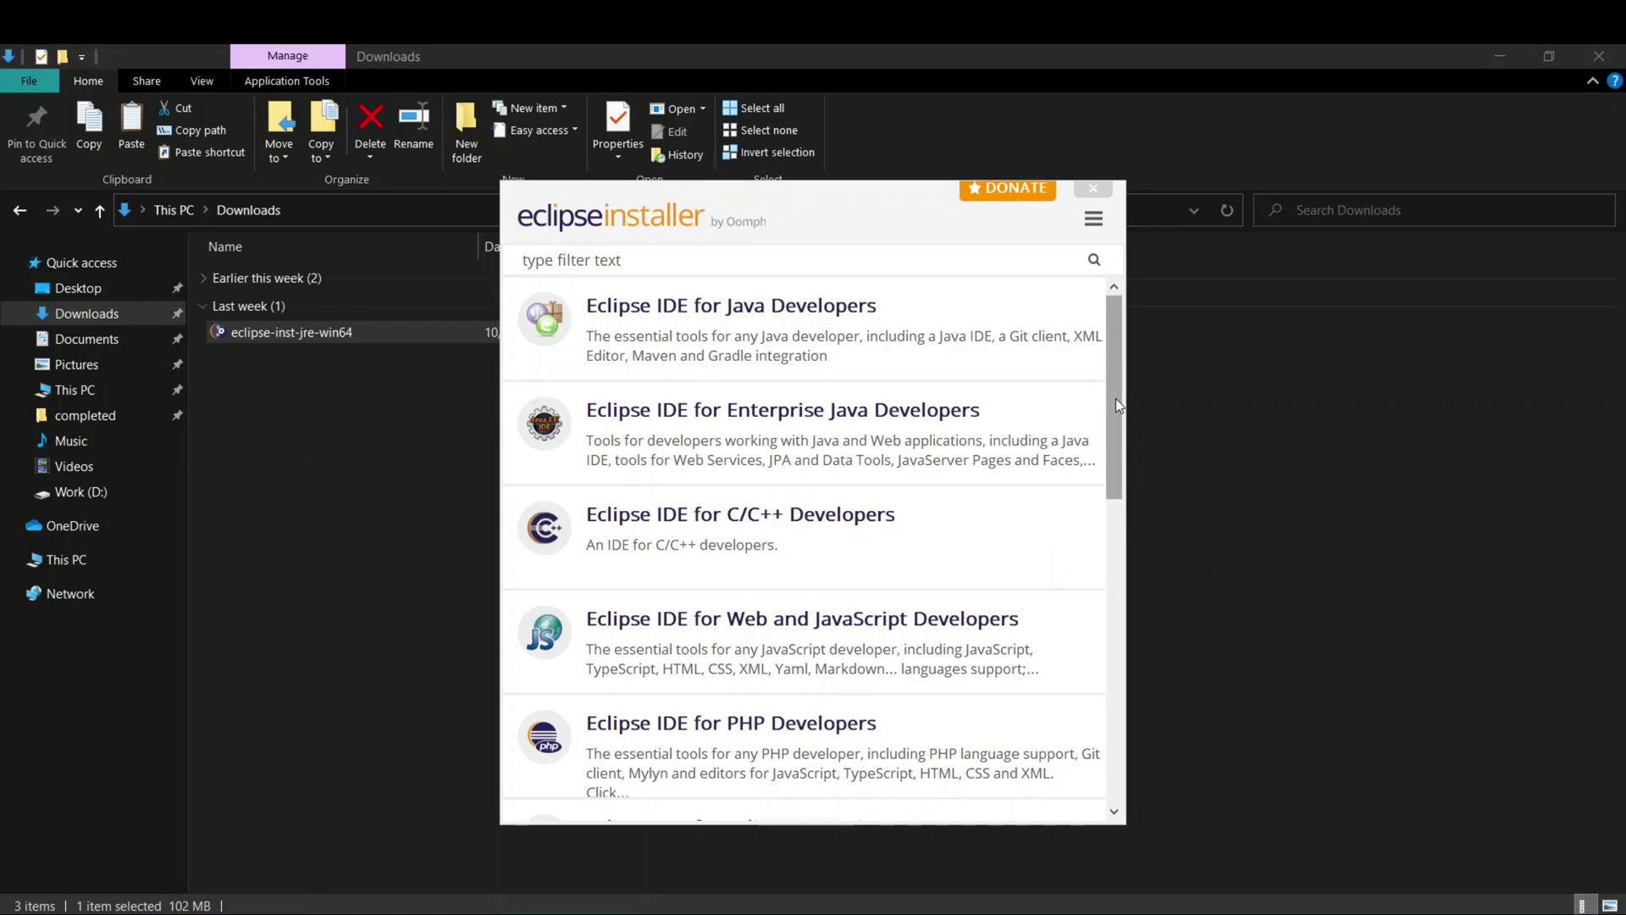
pyautogui.moveTo(1116, 398); pyautogui.dragTo(1115, 441)
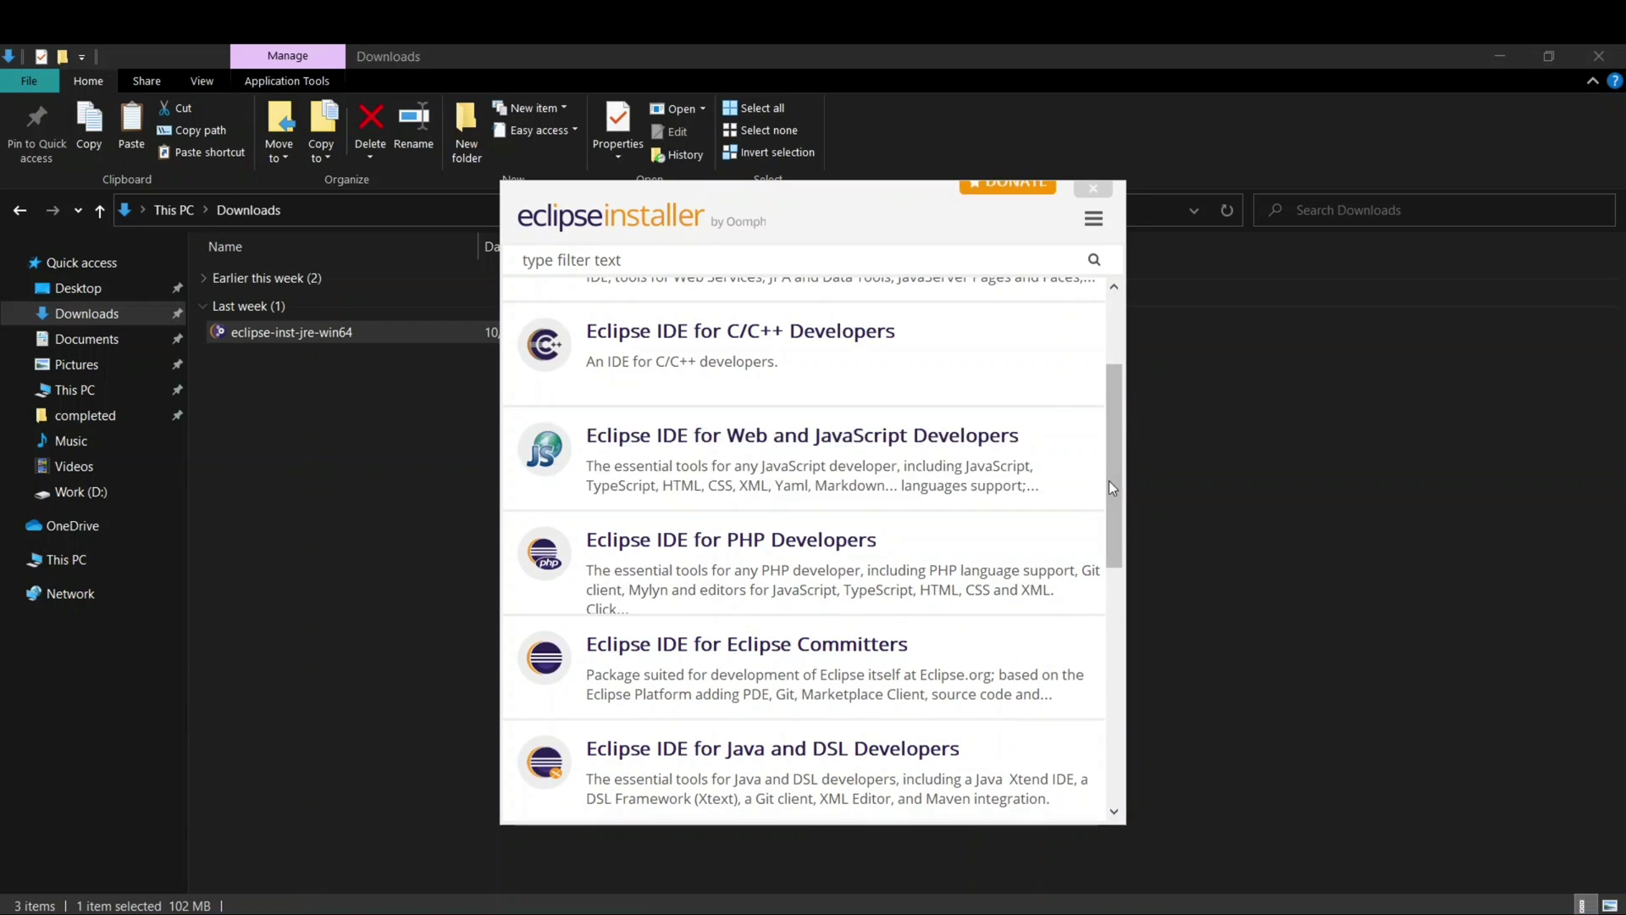
pyautogui.moveTo(1116, 421); pyautogui.dragTo(1106, 333)
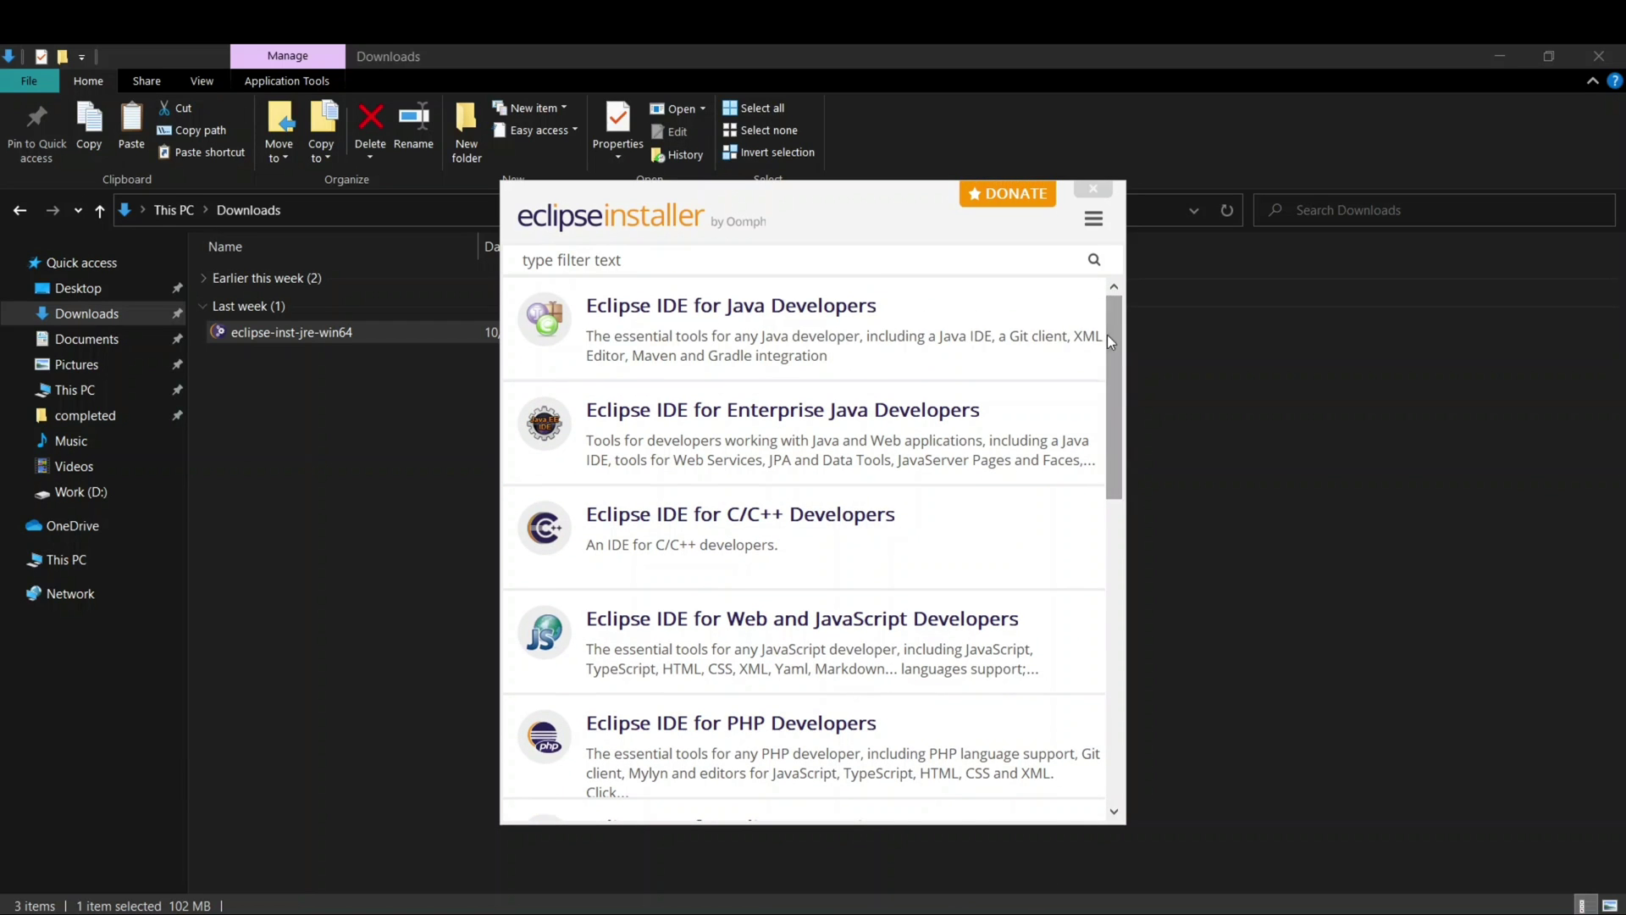
pyautogui.click(837, 324)
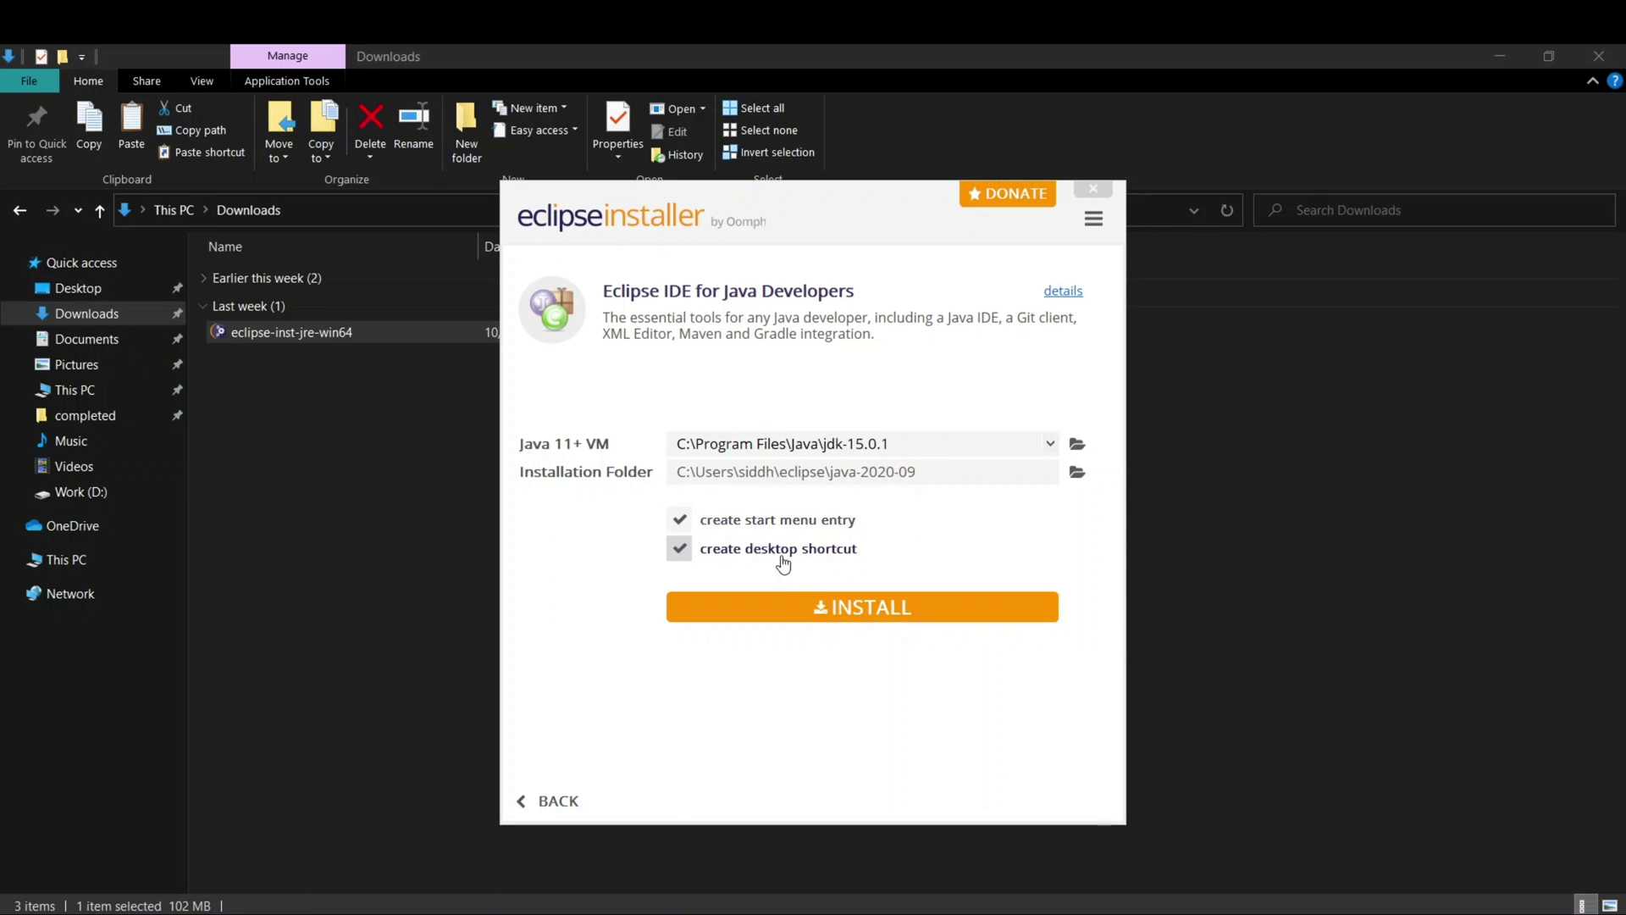
pyautogui.click(851, 610)
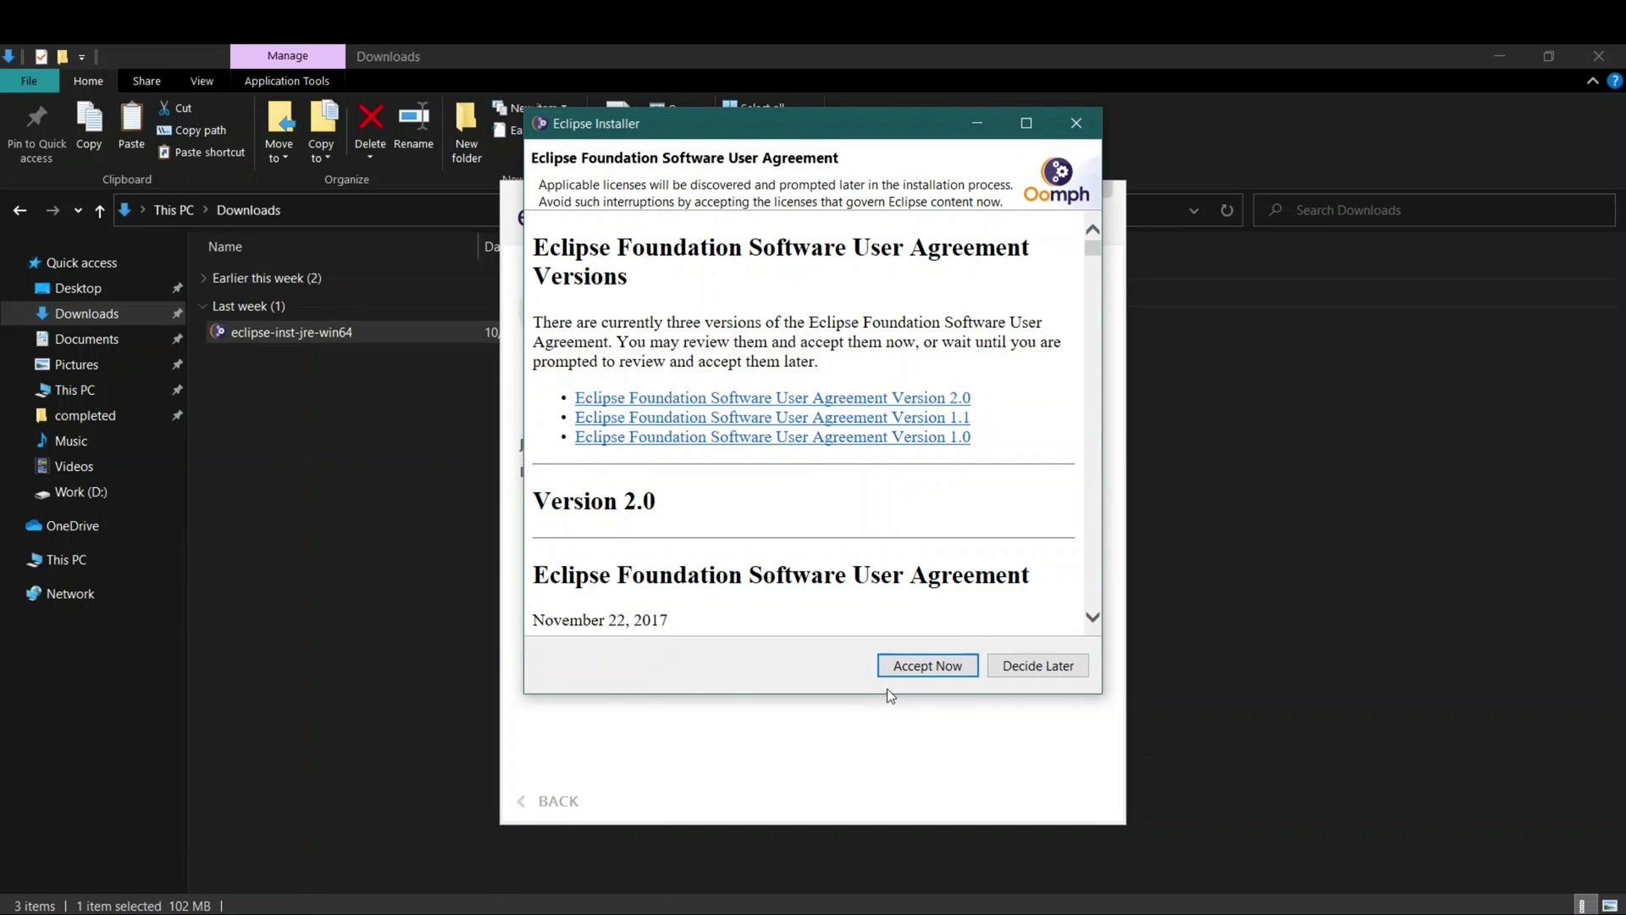
pyautogui.click(914, 667)
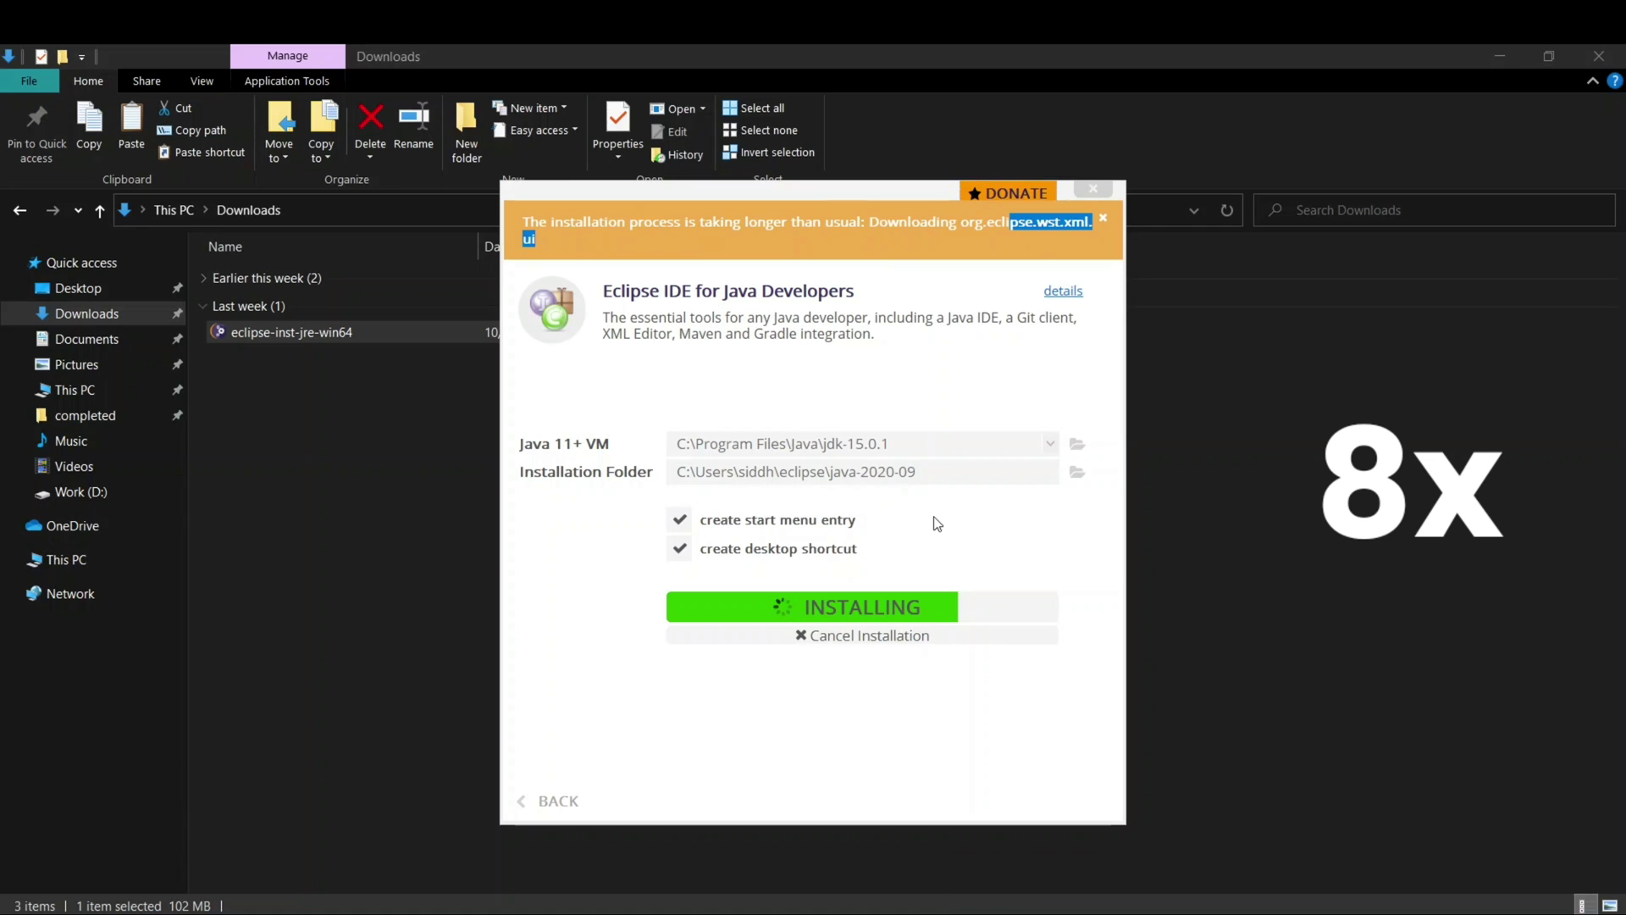
# - Launch the installed Eclipse IDE with the default eclipse-workspace directory and maximize its window
pyautogui.moveTo(1020, 609)
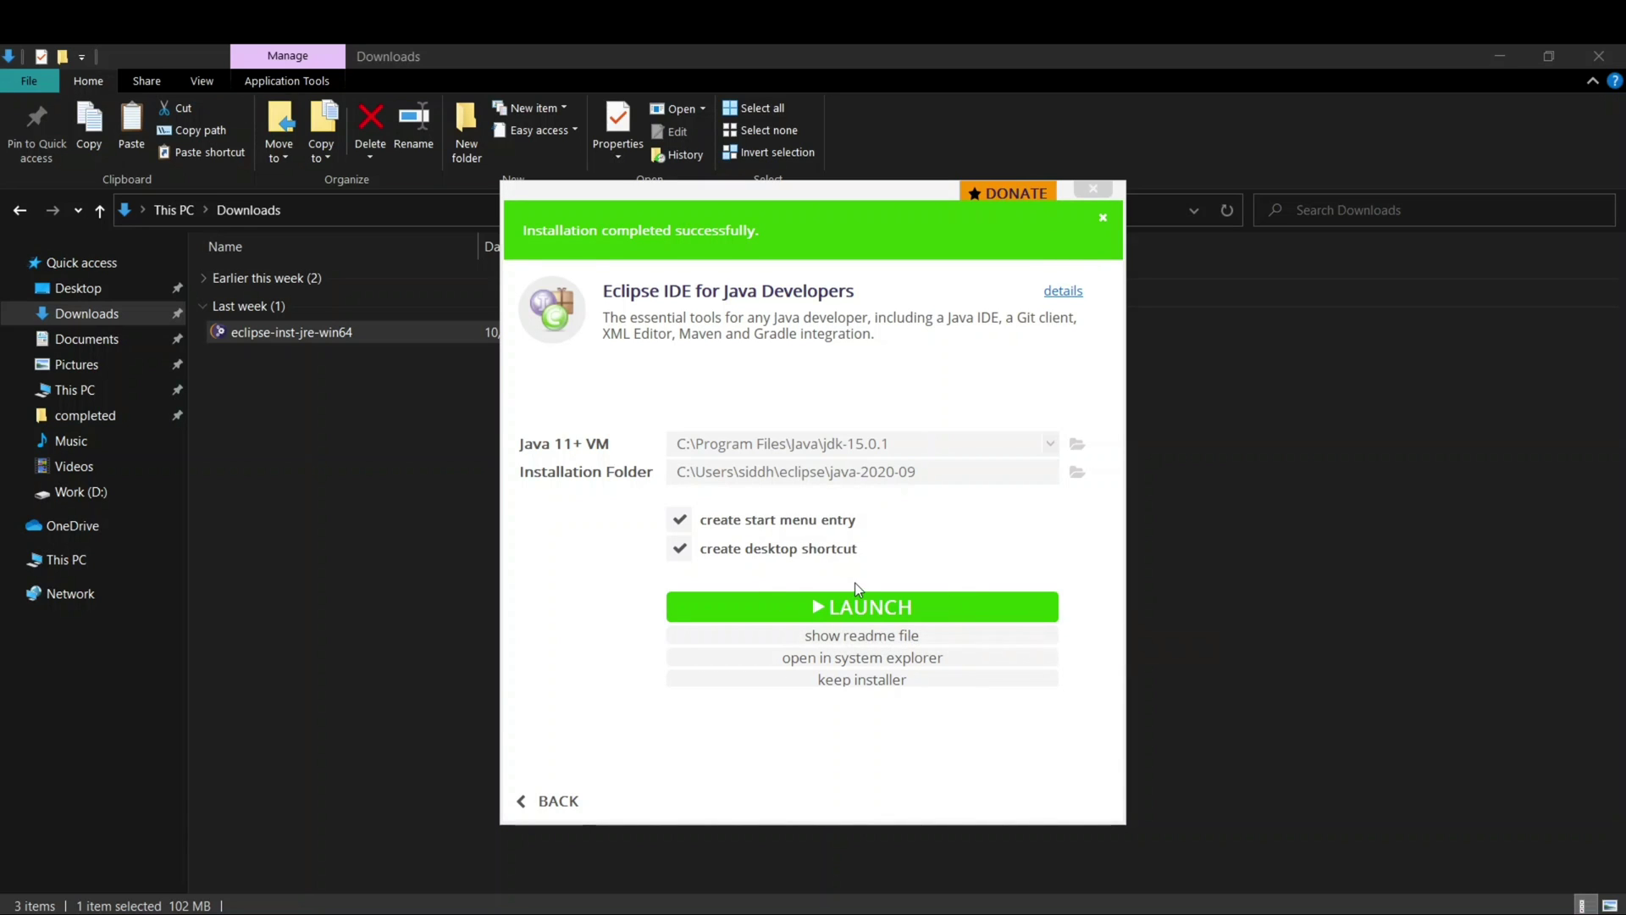
pyautogui.click(842, 601)
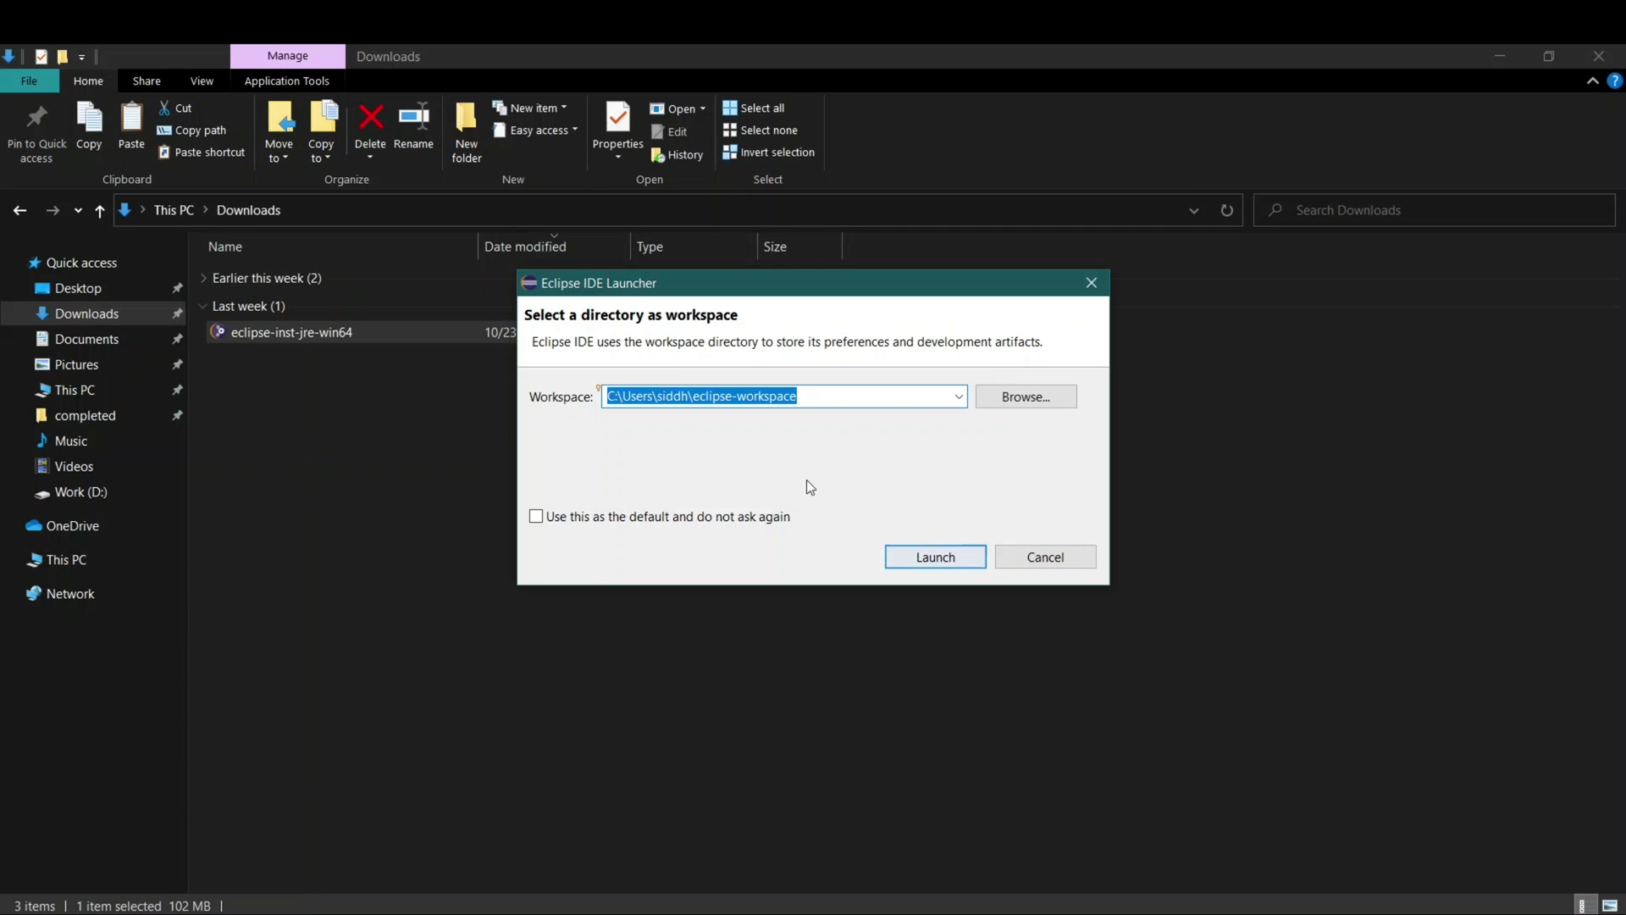
pyautogui.click(915, 555)
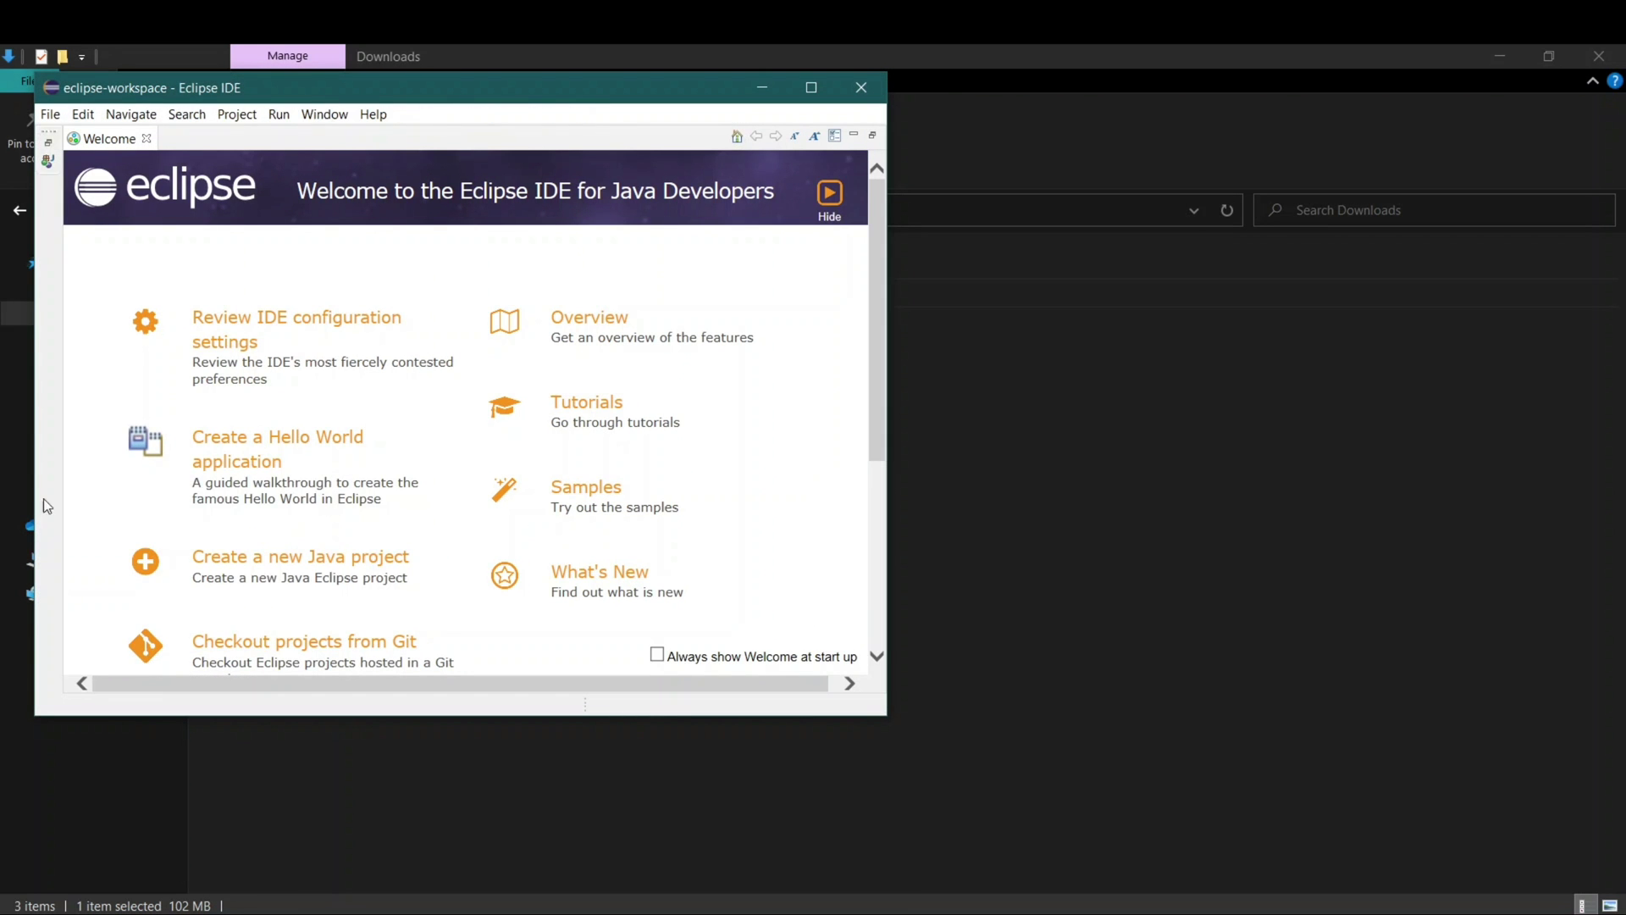
pyautogui.click(820, 86)
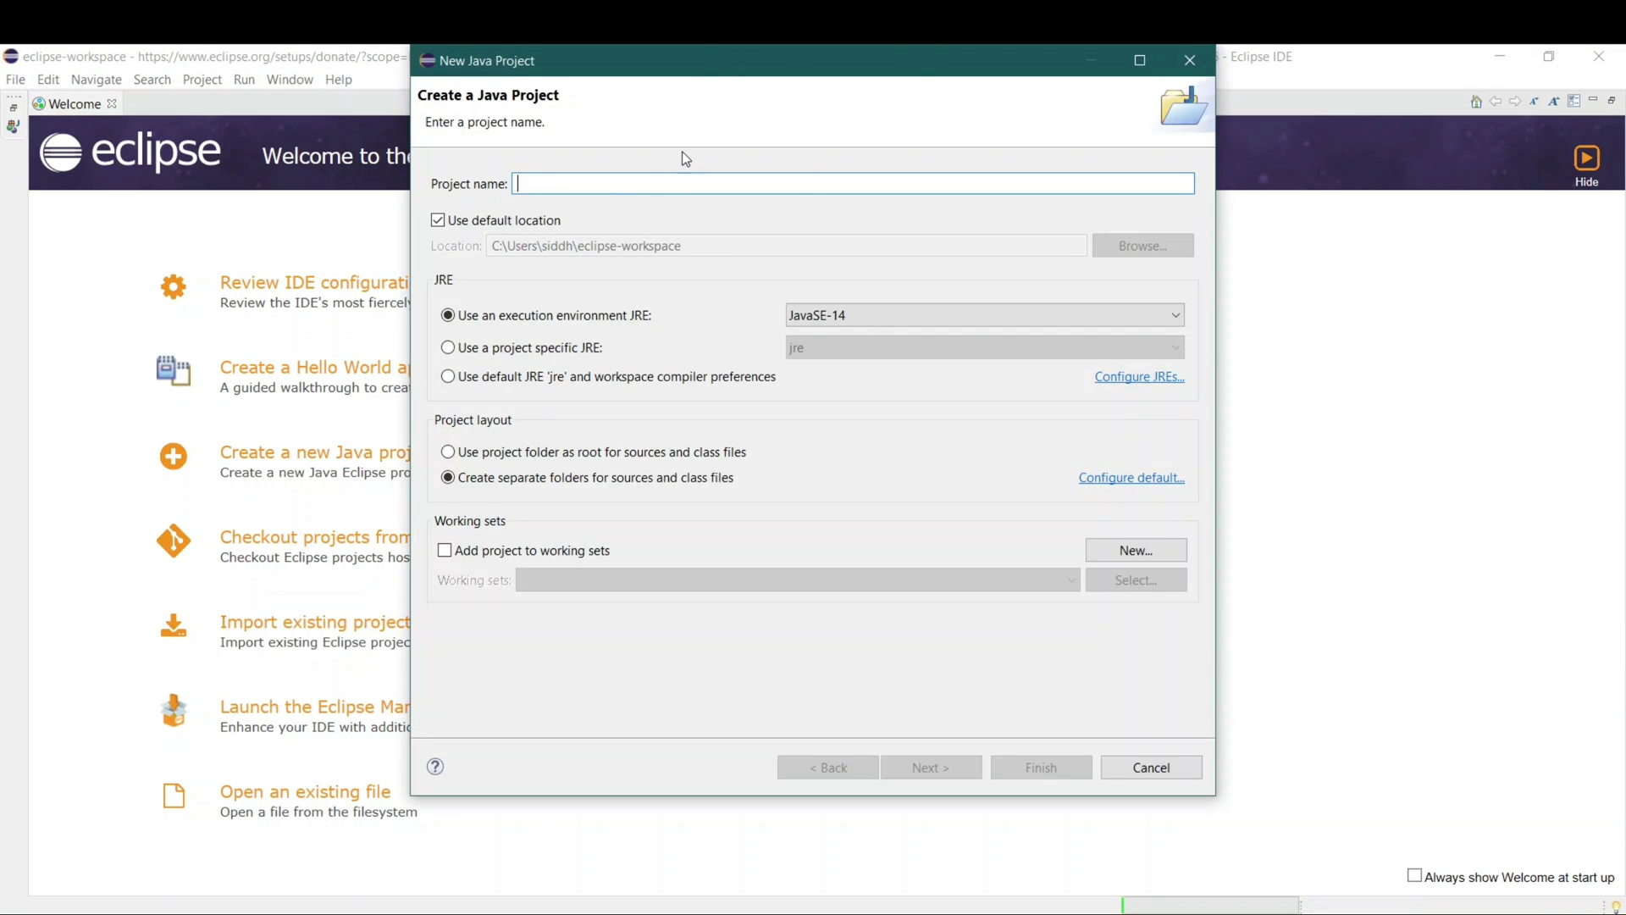
# - Create a new Java project named Hello in the default location, including a module-info.java with the module name Hello
pyautogui.write('G')
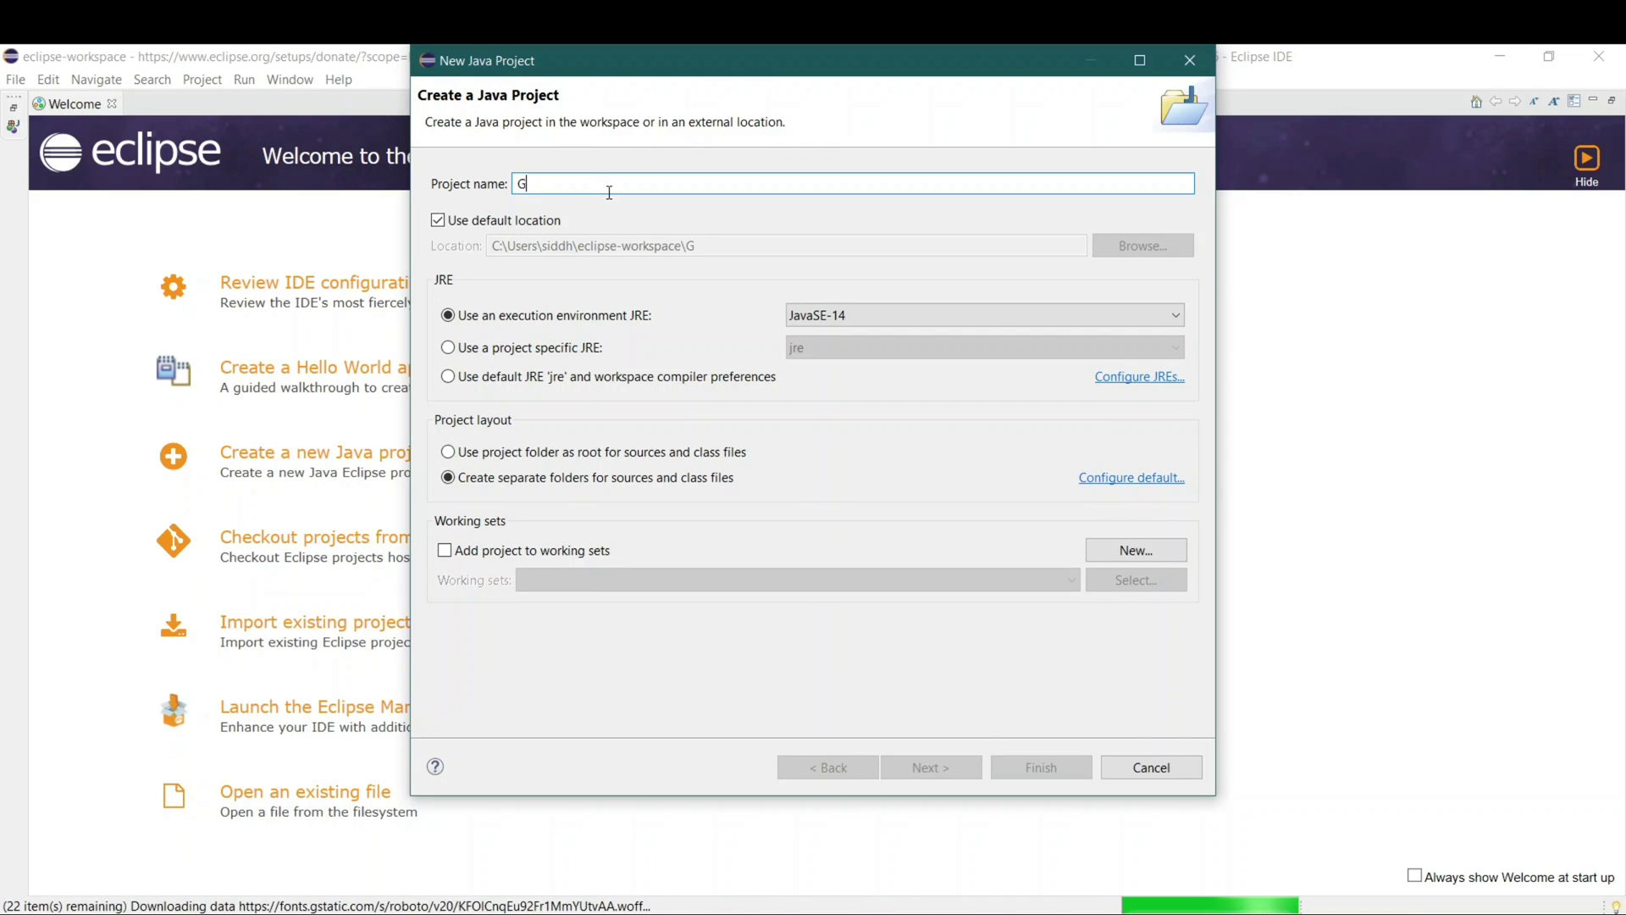
pyautogui.press('BackSpace')
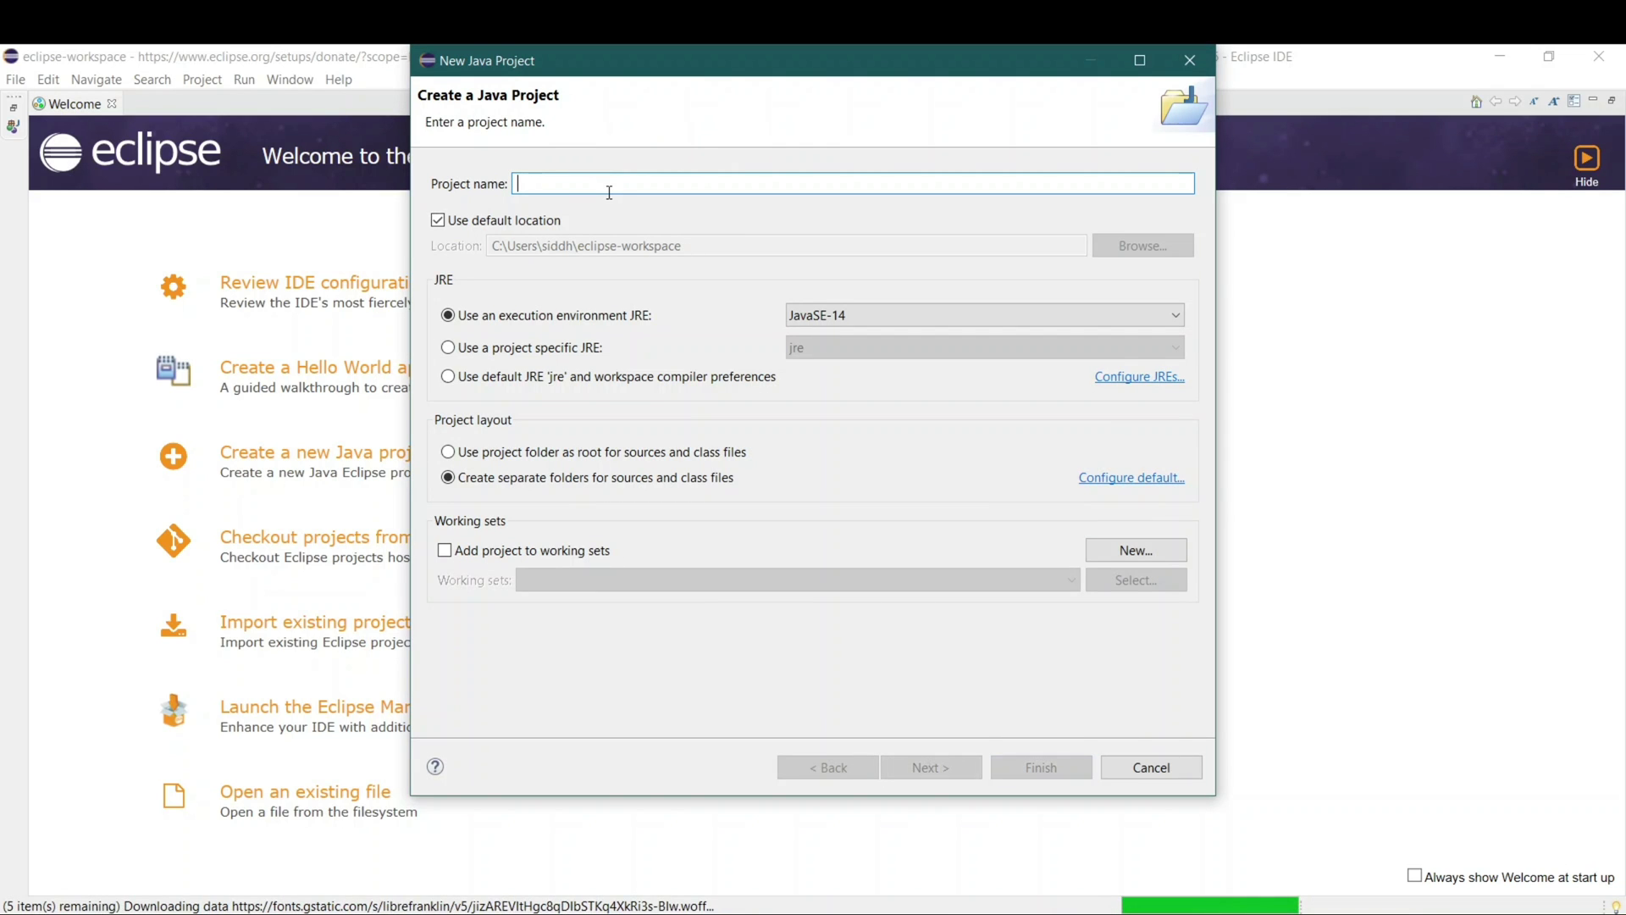
pyautogui.write('Hello')
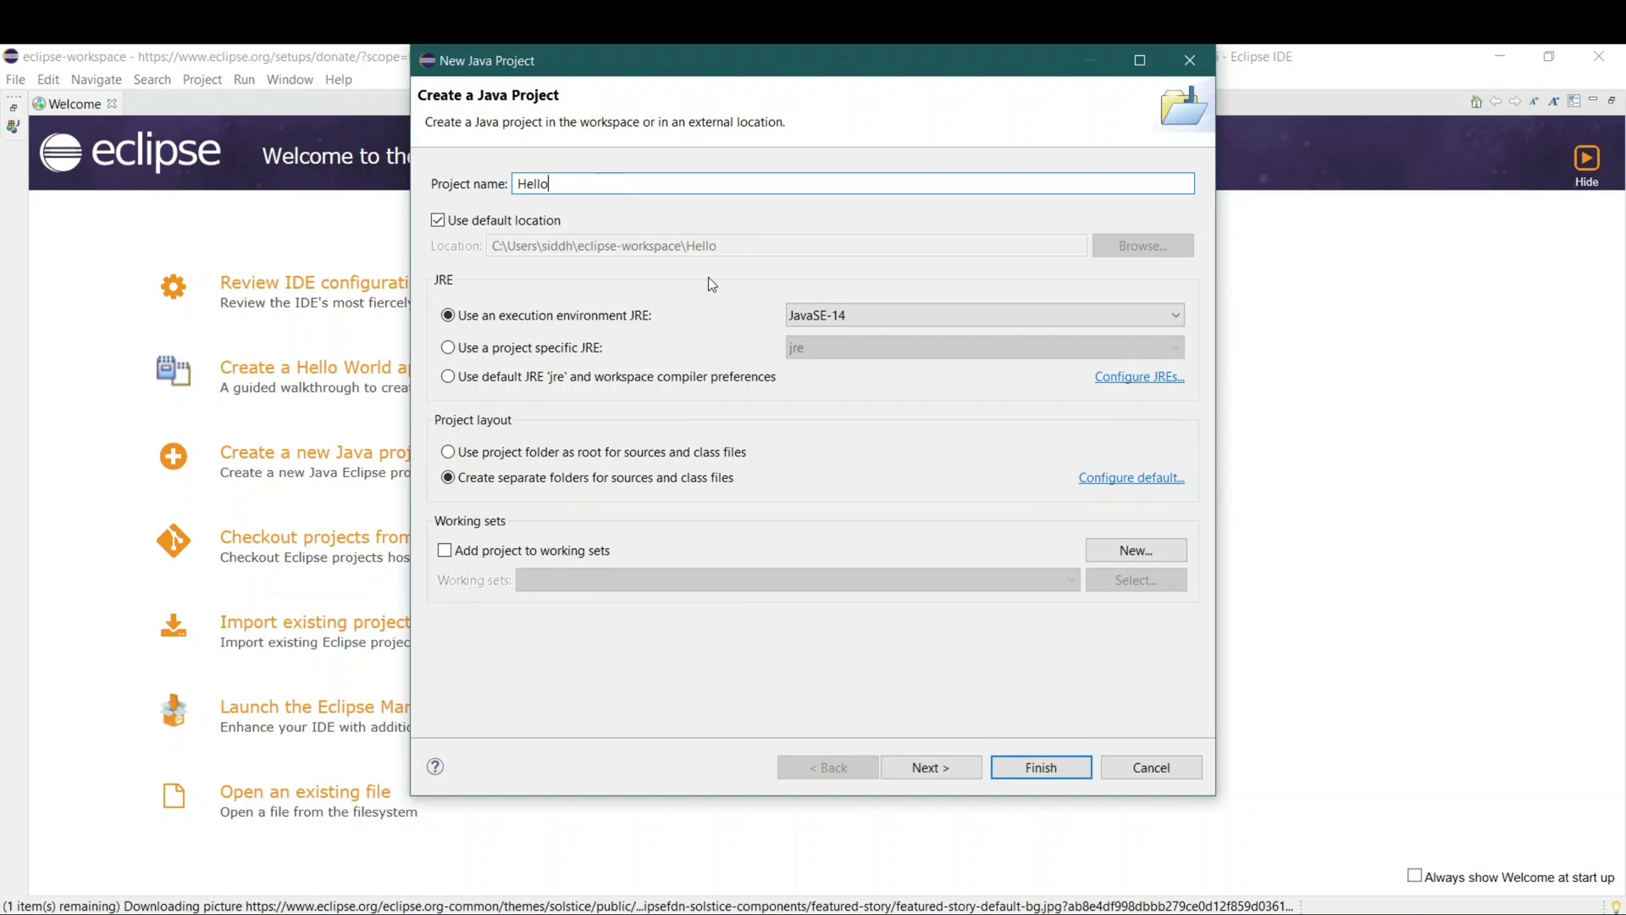
pyautogui.click(1060, 765)
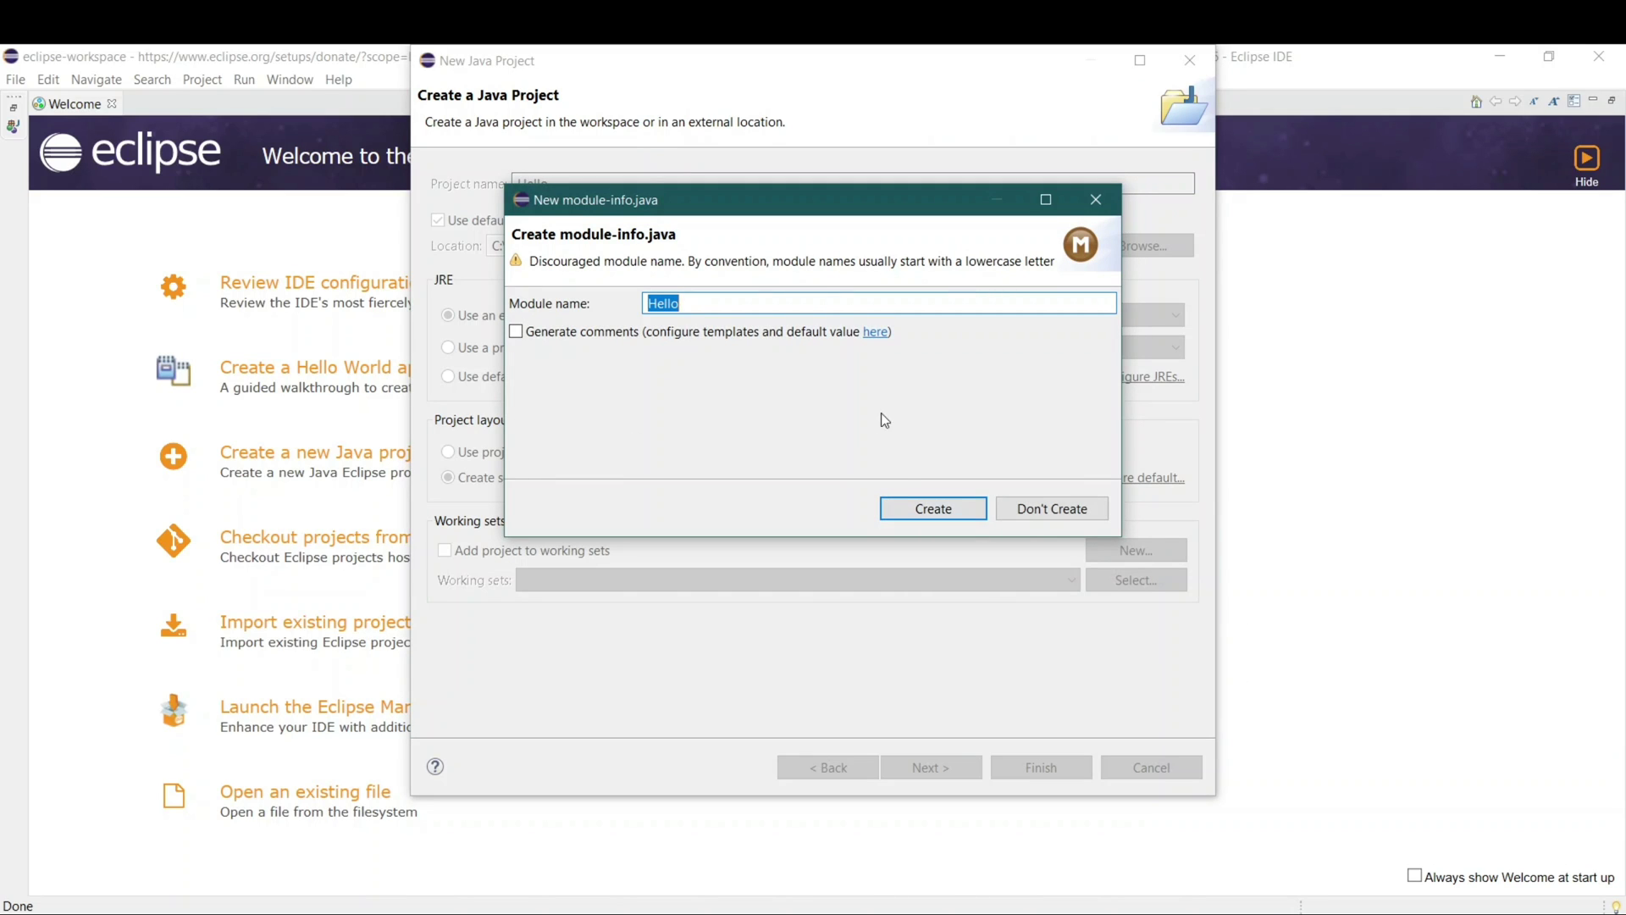
pyautogui.click(916, 505)
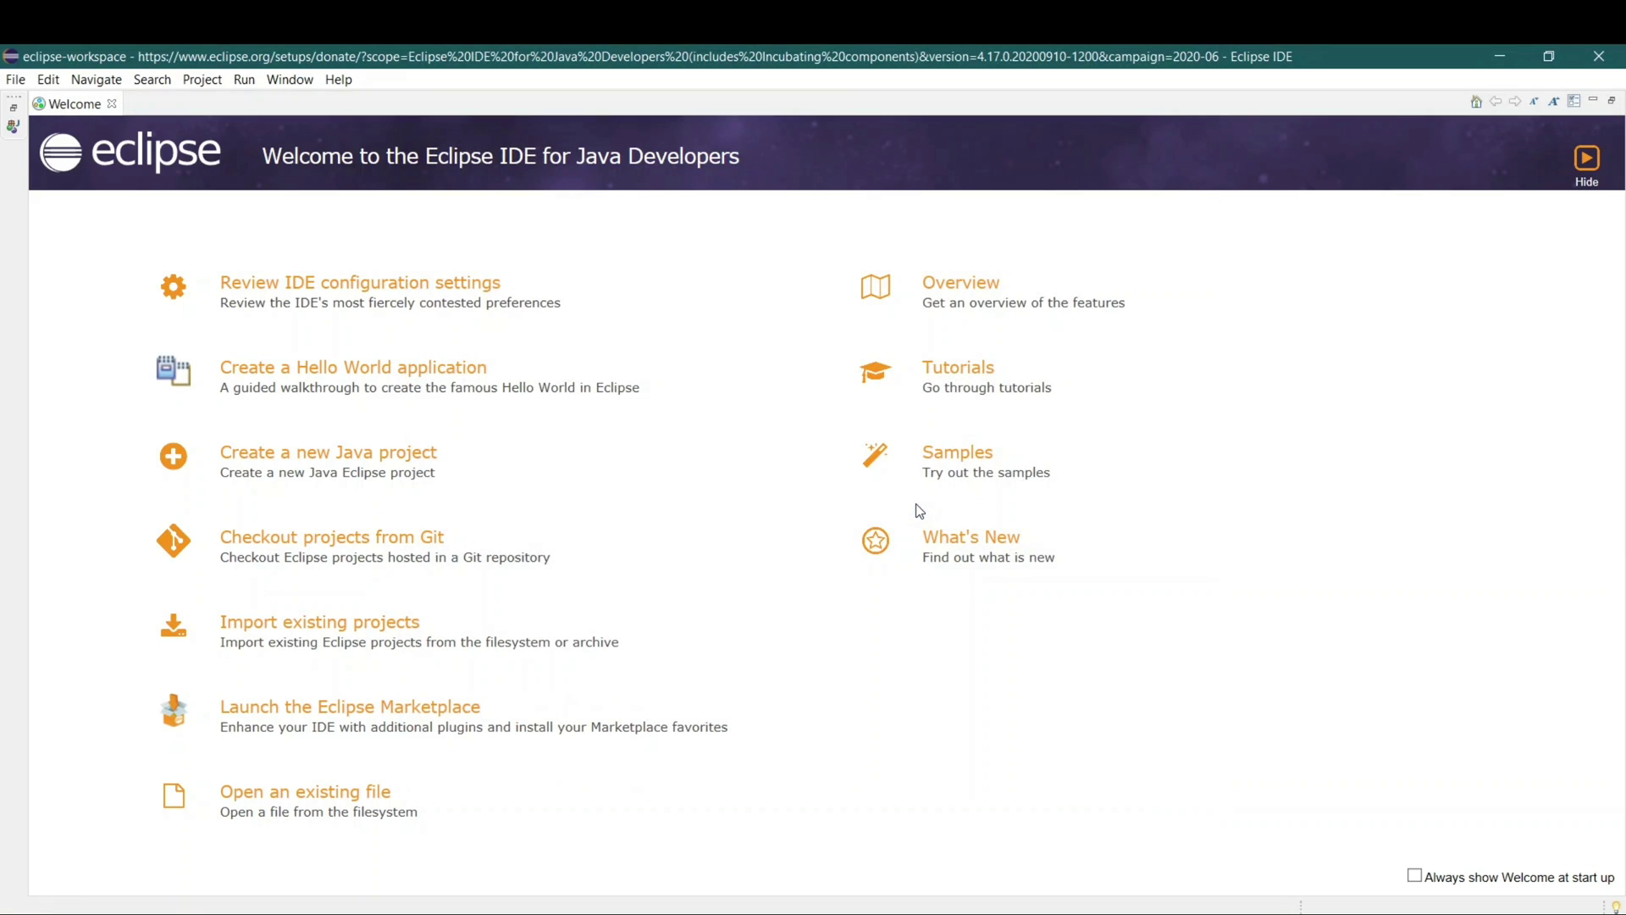